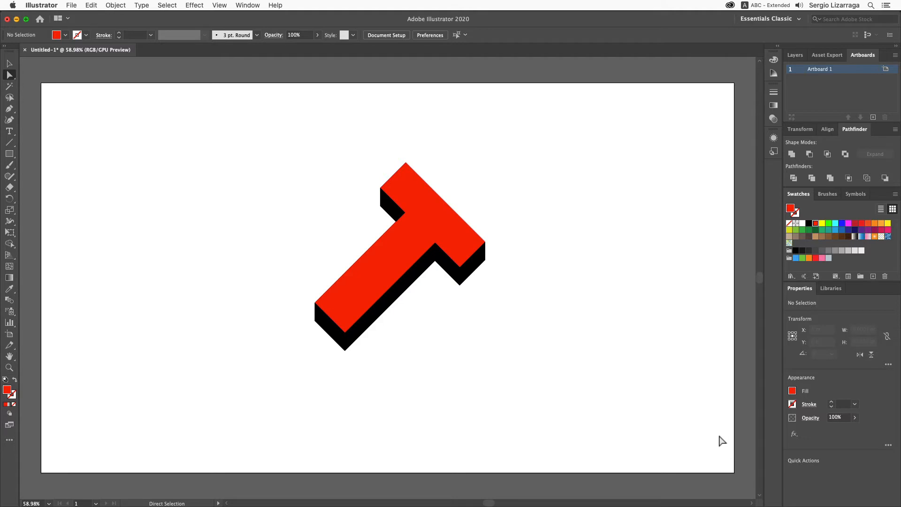
- Select the existing red T artwork with its shadow and delete it
click(9, 65)
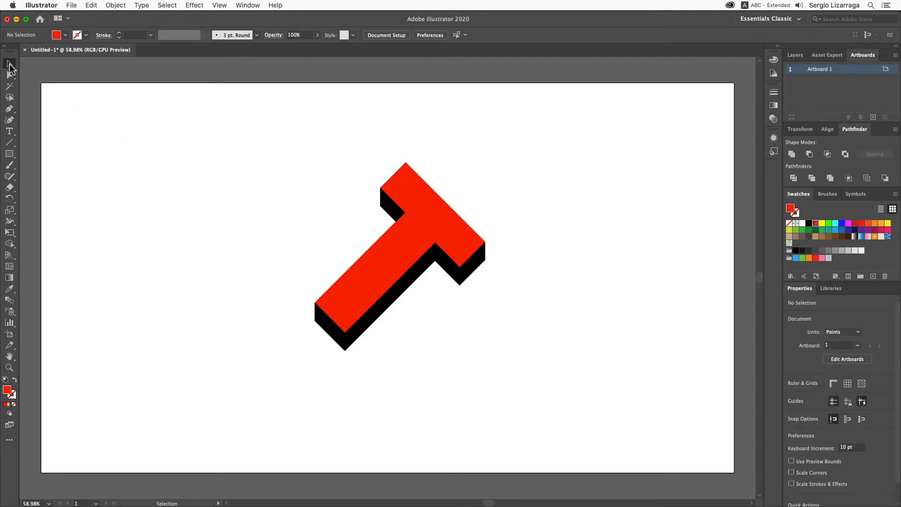
drag(382, 248, 147, 275)
key(BackSpace)
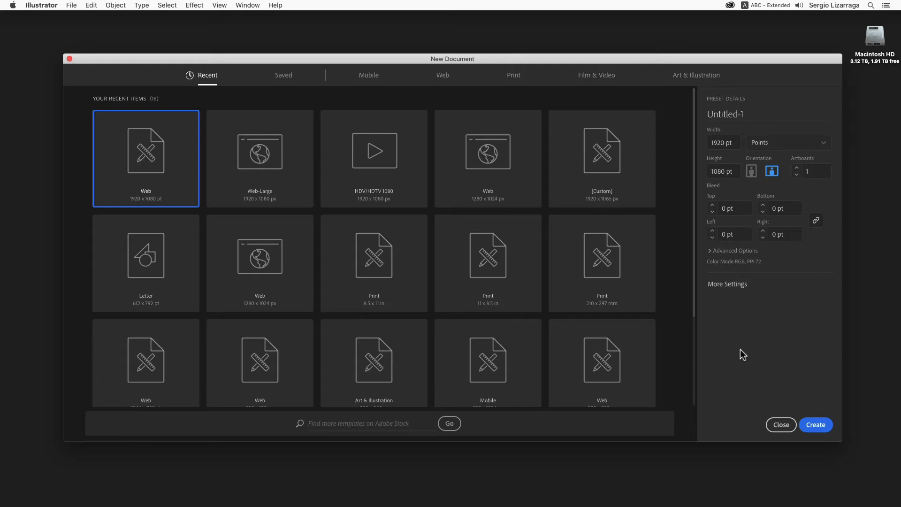
- Create a new 1920 x 1080 pt Web document and reset the Essentials Classic workspace
click(808, 422)
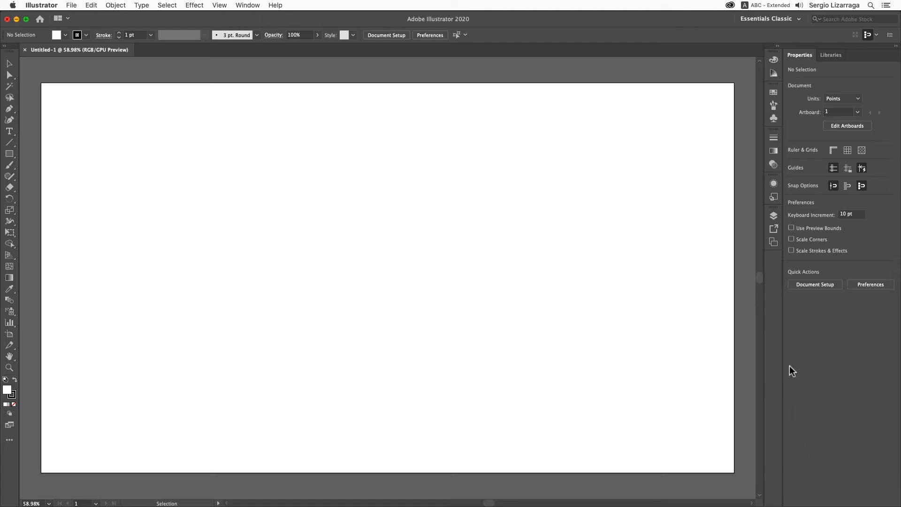
click(781, 18)
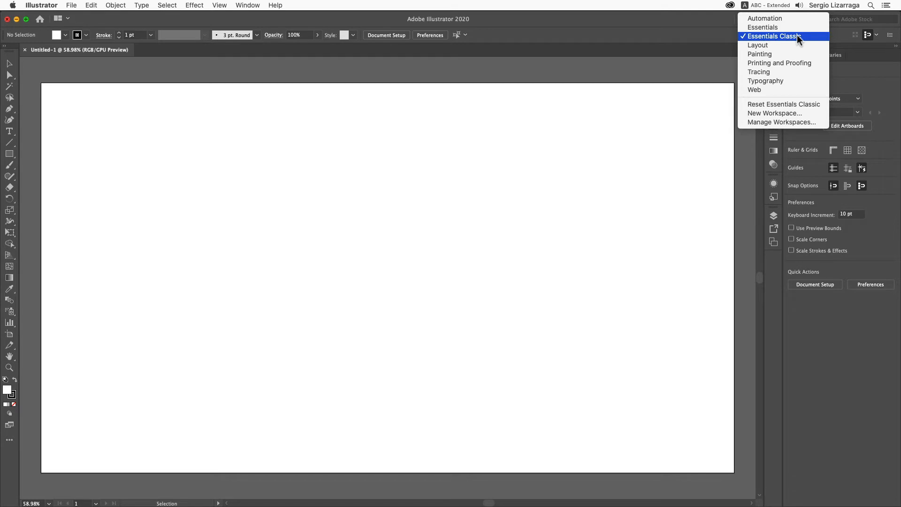
click(793, 104)
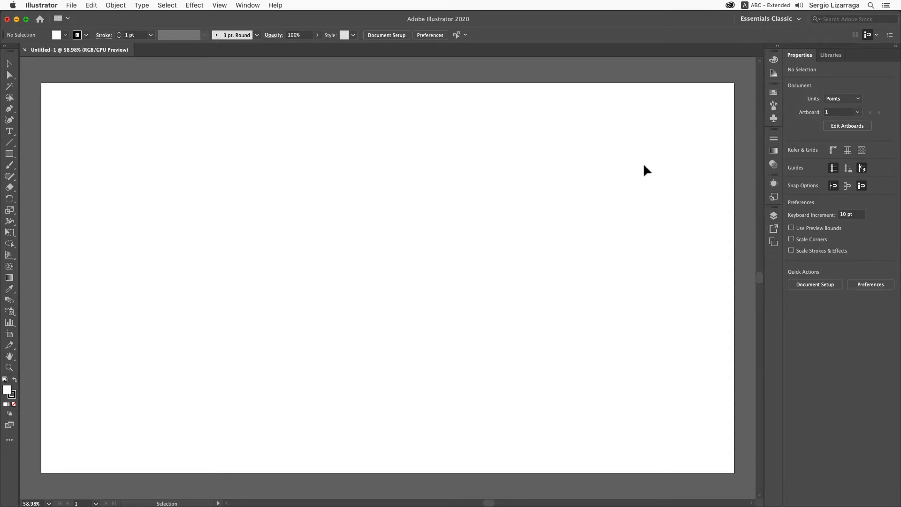
- Open the Layers panel group and dock it with the Artboards tab at the top of the right dock
key(F7)
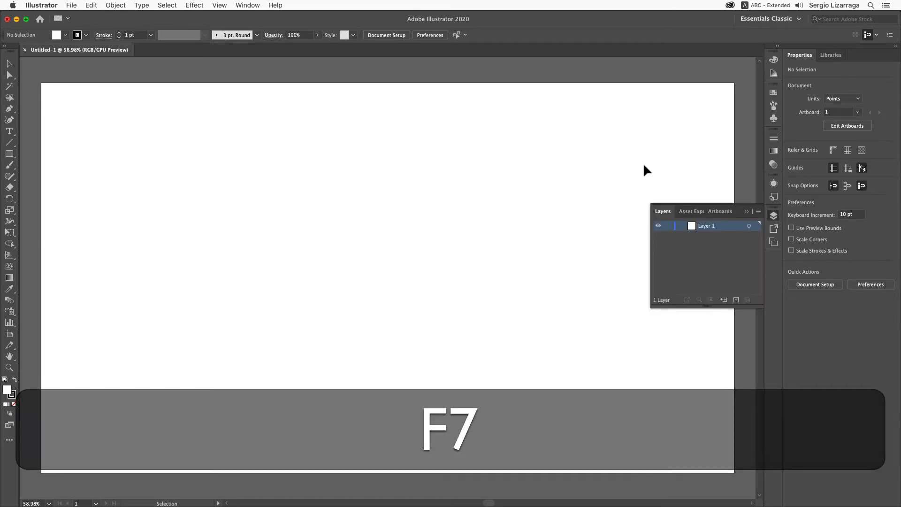
click(720, 206)
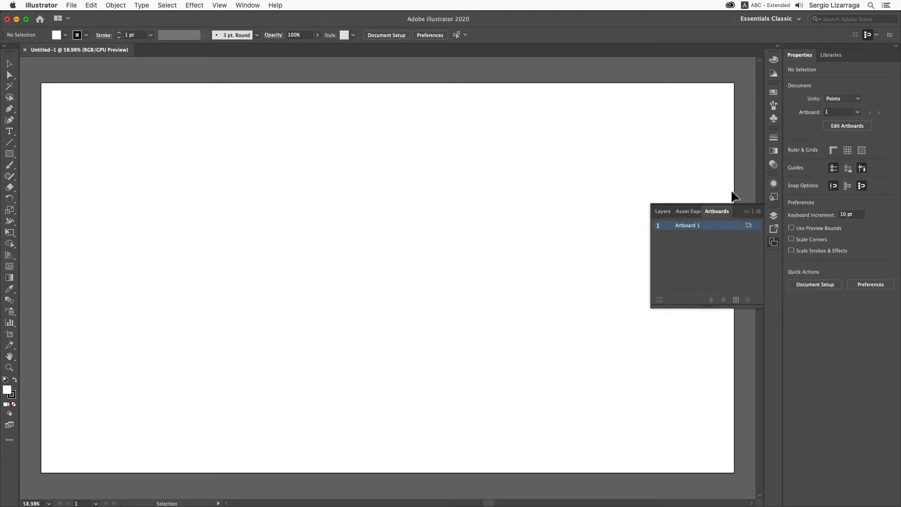
drag(745, 204, 875, 48)
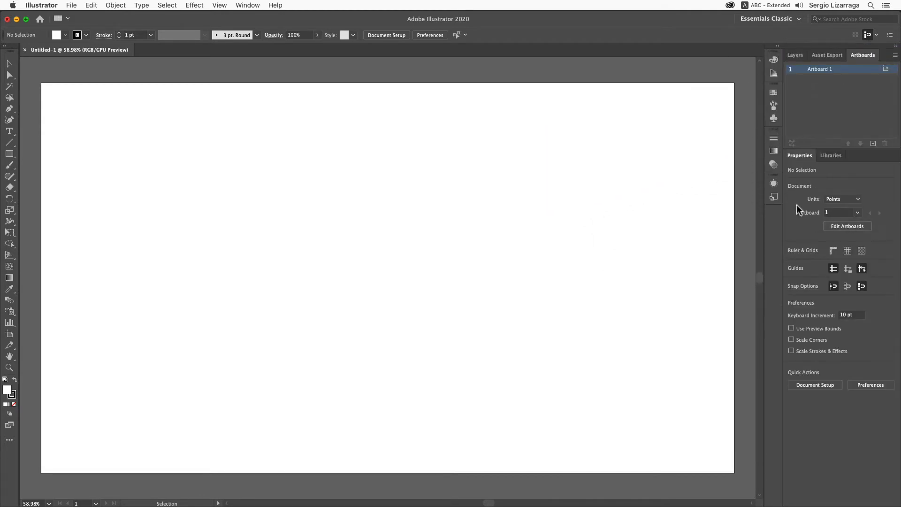
- Open the Pathfinder panel and dock it beneath the Artboards panel group
click(245, 5)
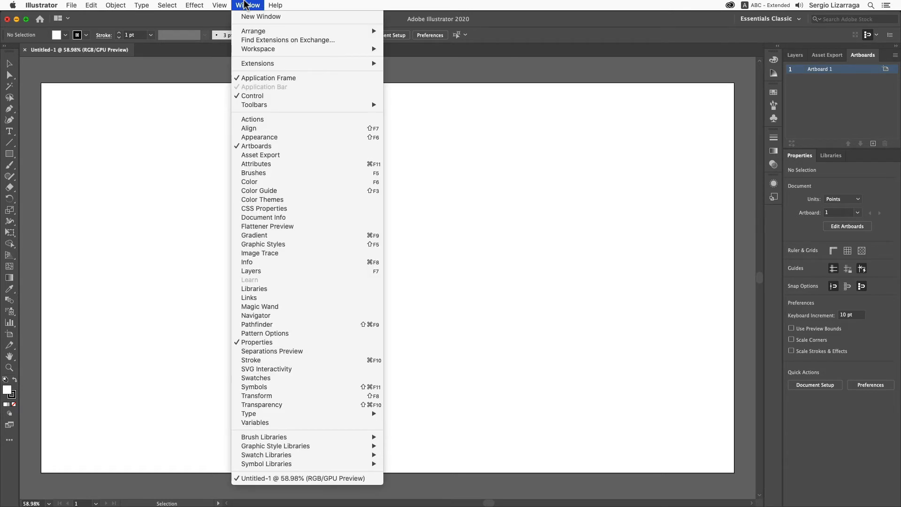
key(p)
key(a)
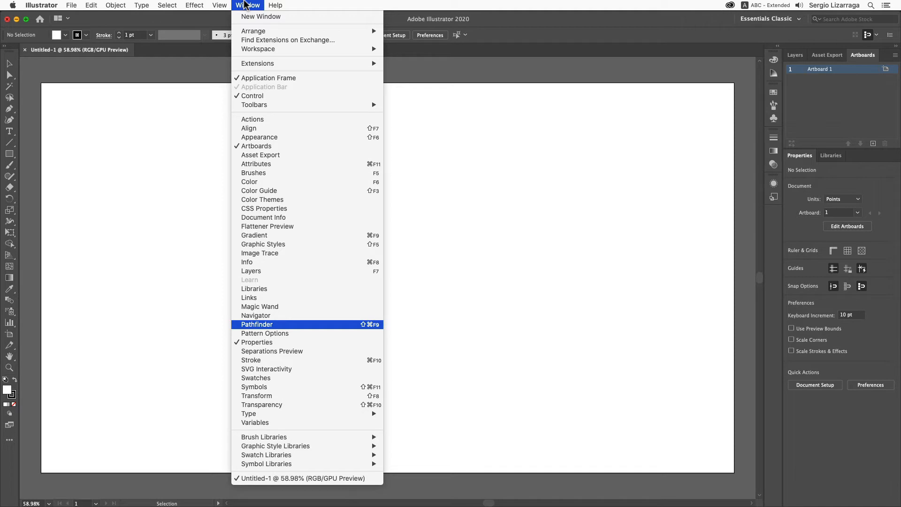
key(Return)
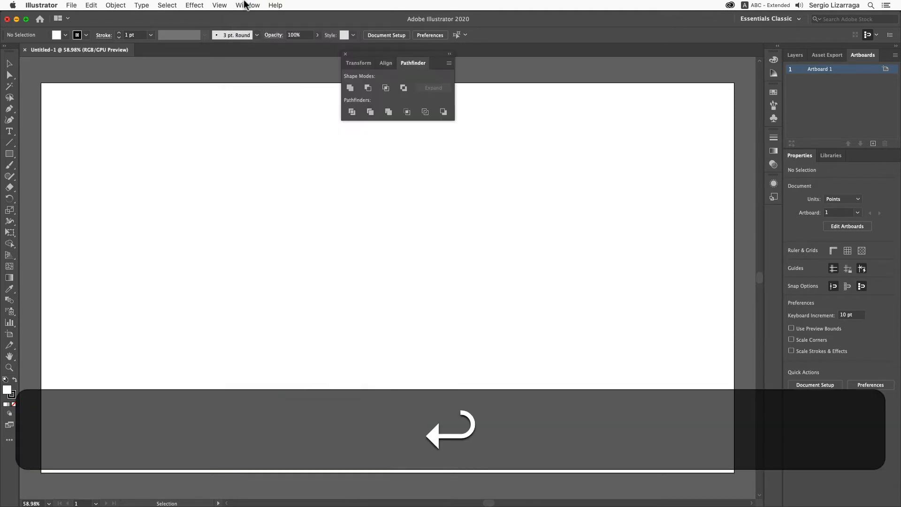
drag(362, 54, 821, 150)
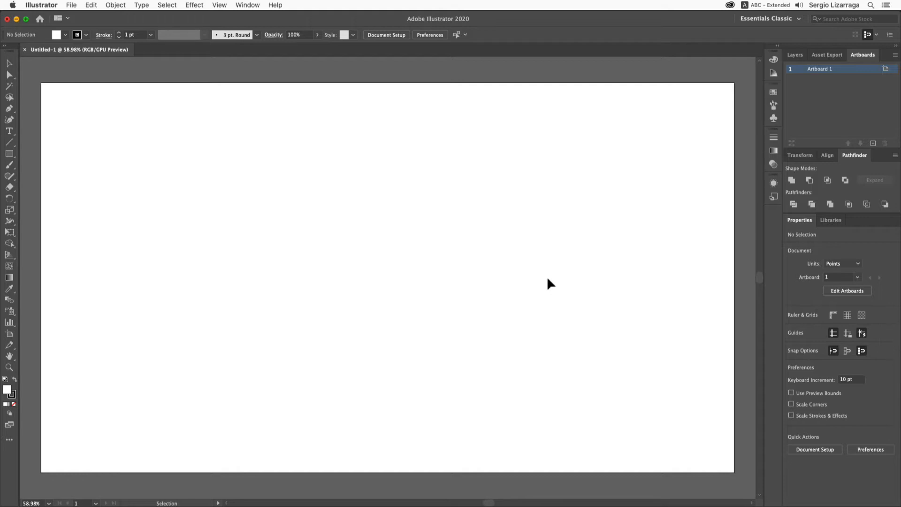
- Open the Swatches panel and dock it beneath the Pathfinder panel group
click(249, 5)
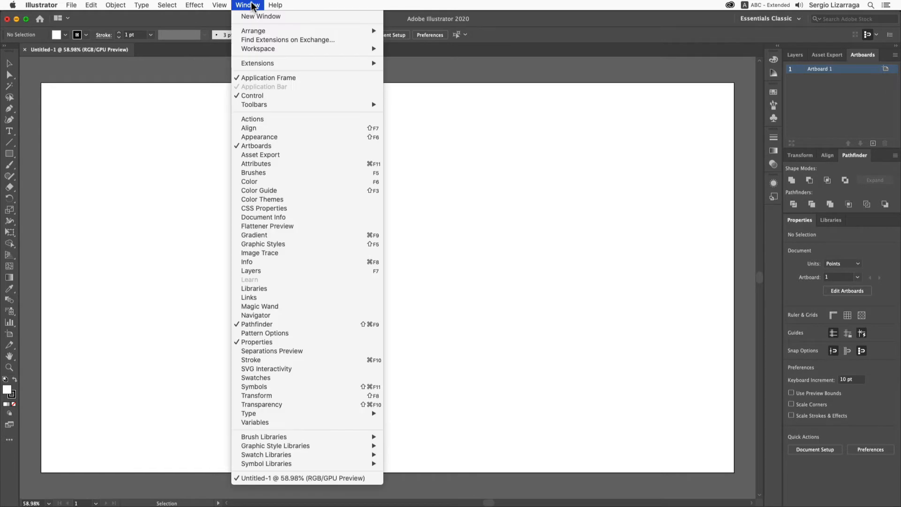
key(s)
key(w)
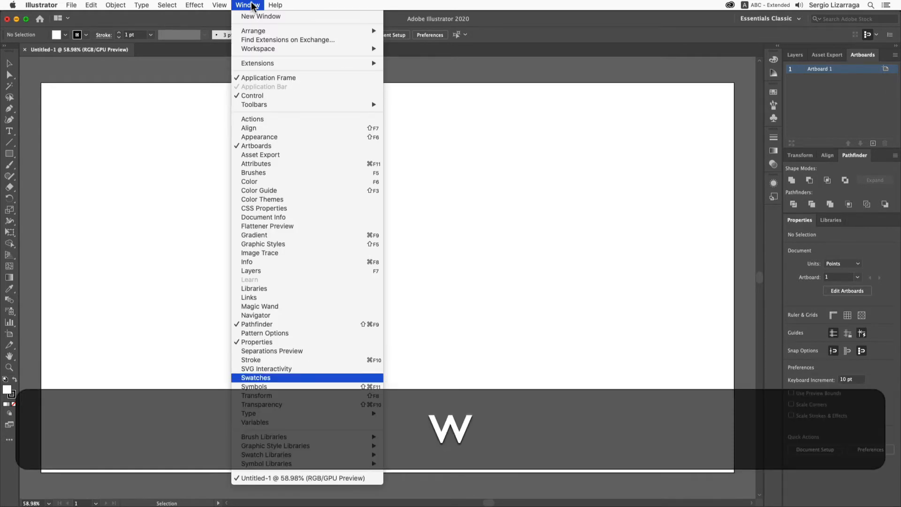
key(Return)
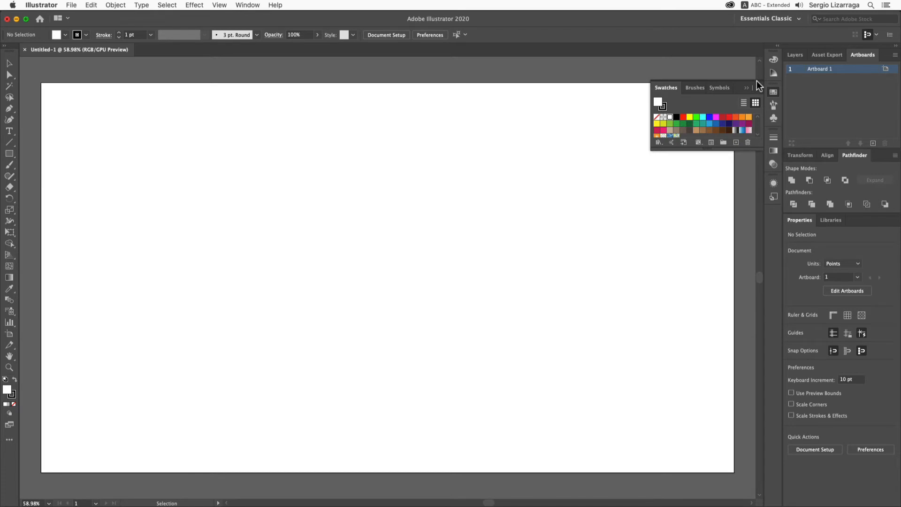
drag(757, 84, 894, 217)
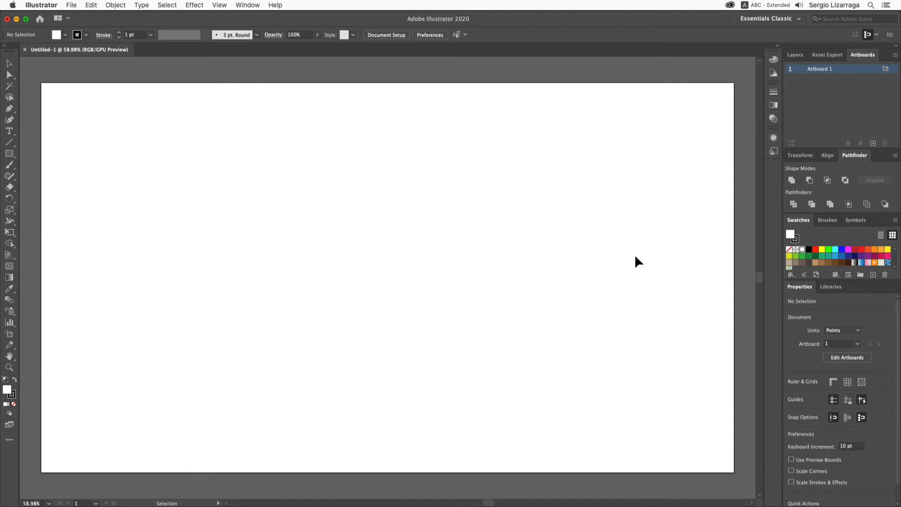
- Toggle the option to align art to the pixel grid on creation and transformation
click(868, 36)
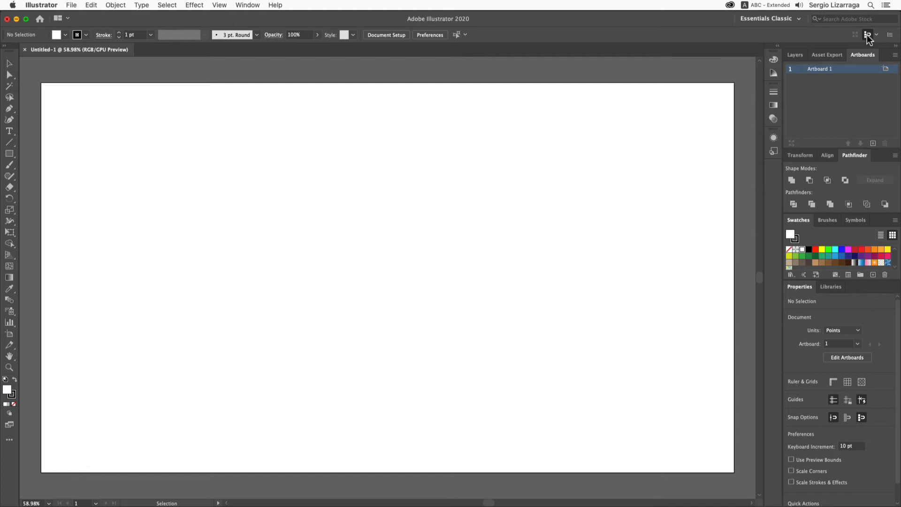
click(867, 36)
- With the Type tool, place a point text on the artboard and enter the letter T
click(9, 131)
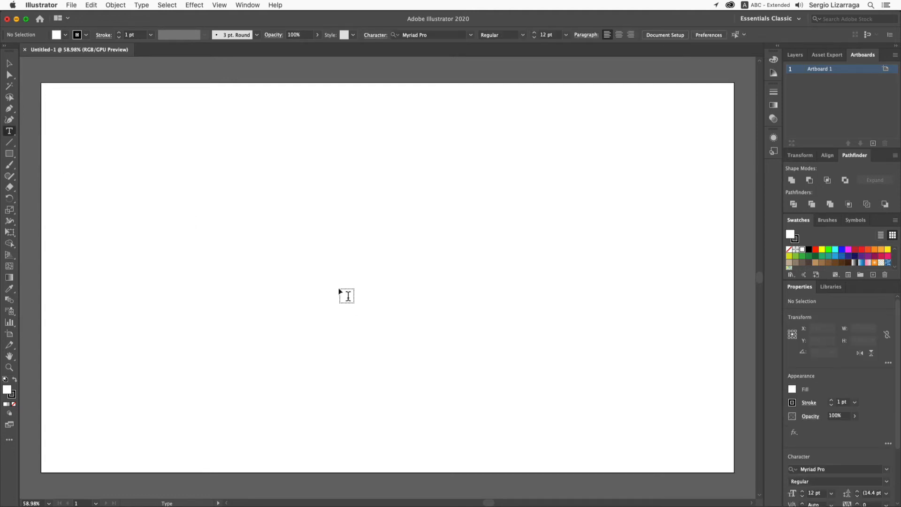
click(339, 287)
text(T)
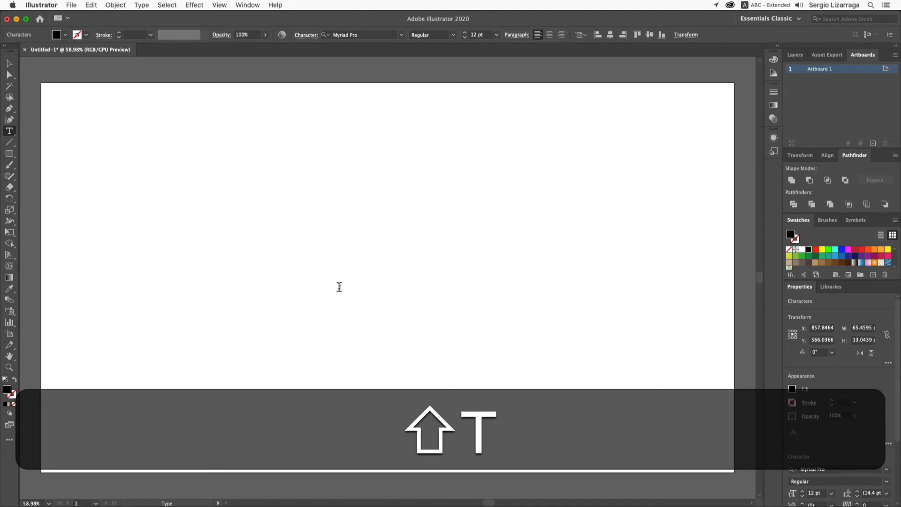
- Select all the text and set its font size to 600 pt
key(super+a)
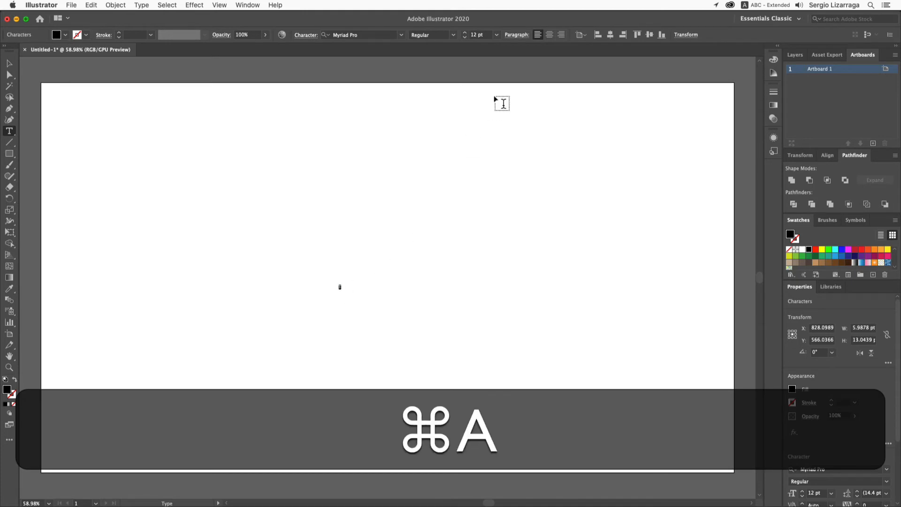
double_click(475, 34)
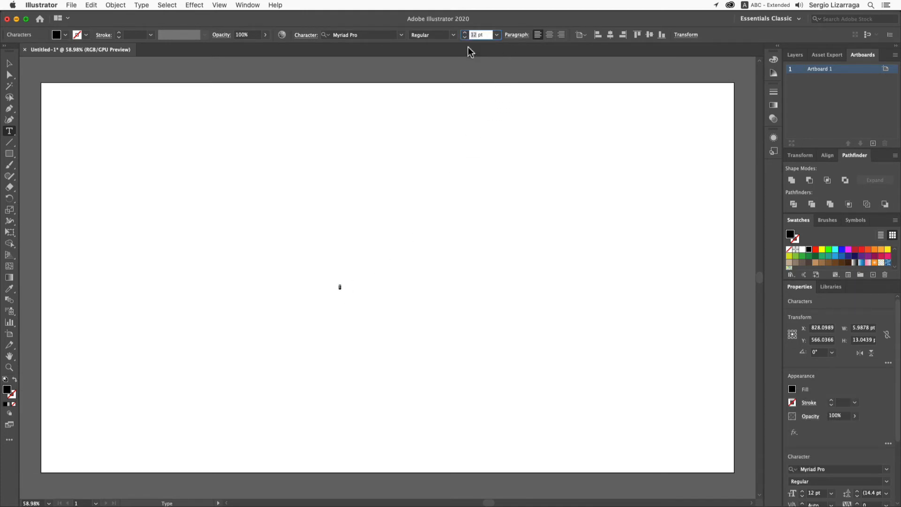
text(600)
key(Return)
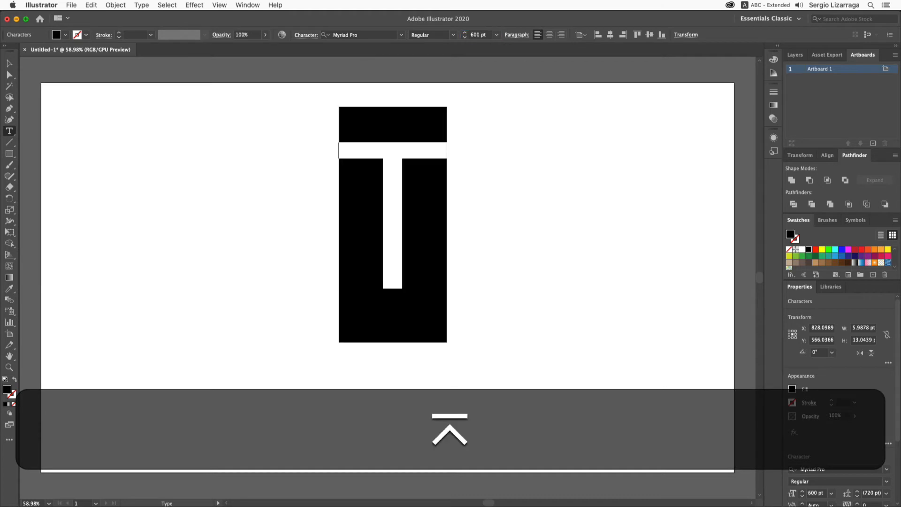
- Search fonts for "fu" and apply Futura Bold to the letter
click(371, 35)
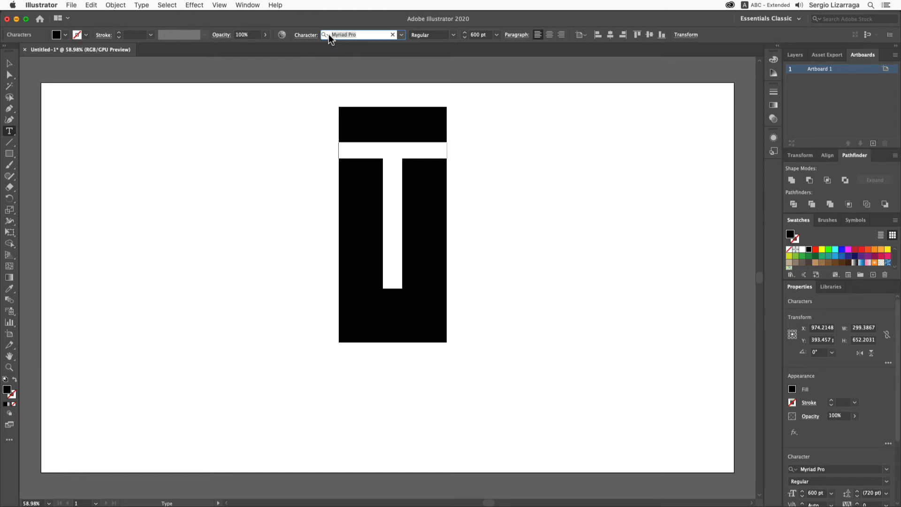
text(fu)
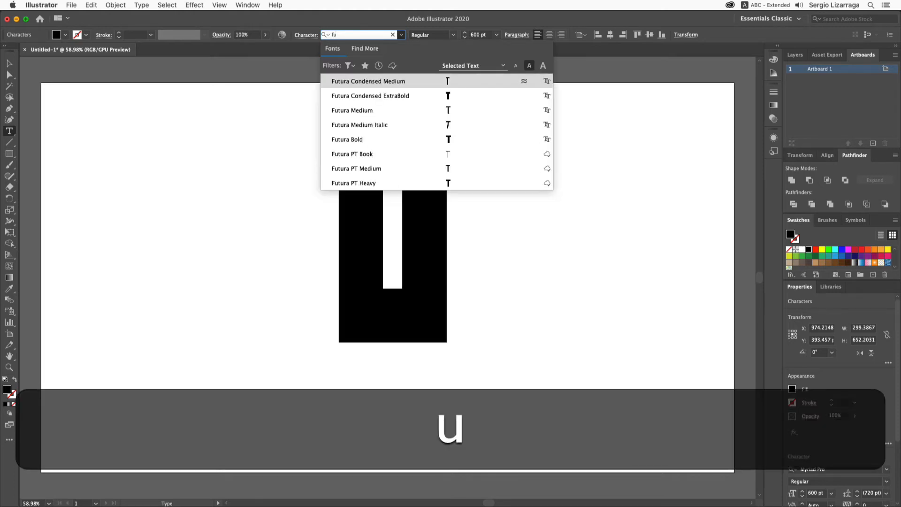
key(Down)
key(Down)
key(Down)
key(Down)
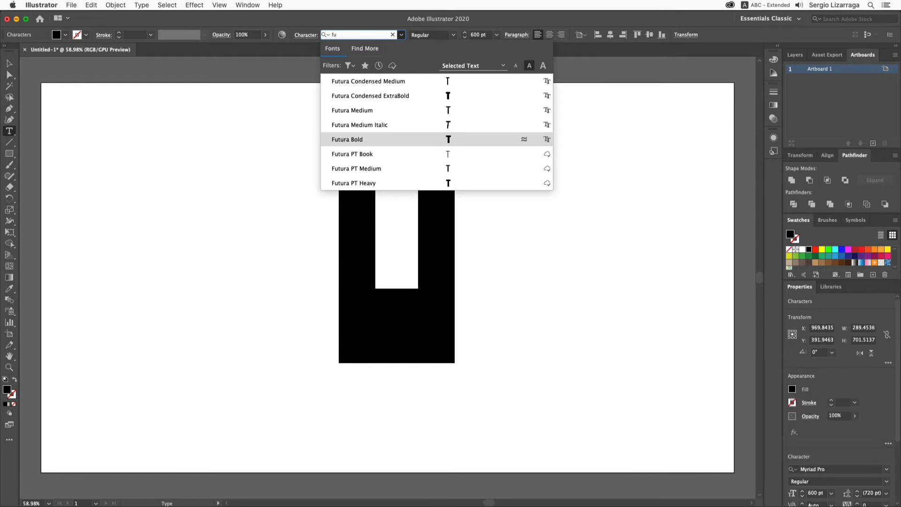
key(Return)
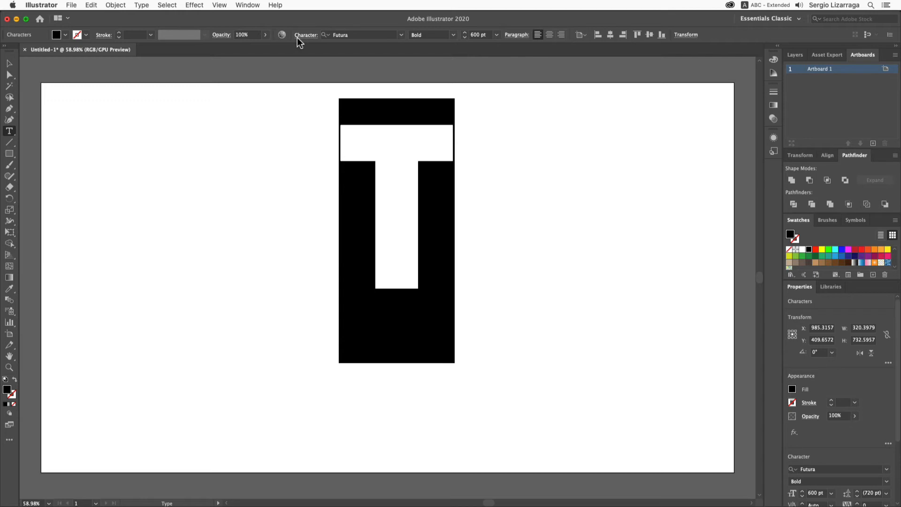
- Switch to the Selection tool and convert the T text to outlines
click(10, 63)
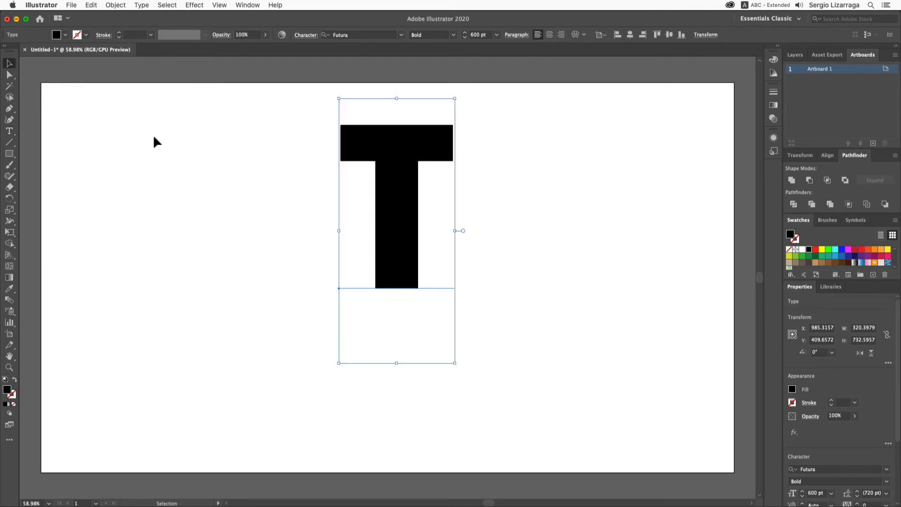
key(shift+super)
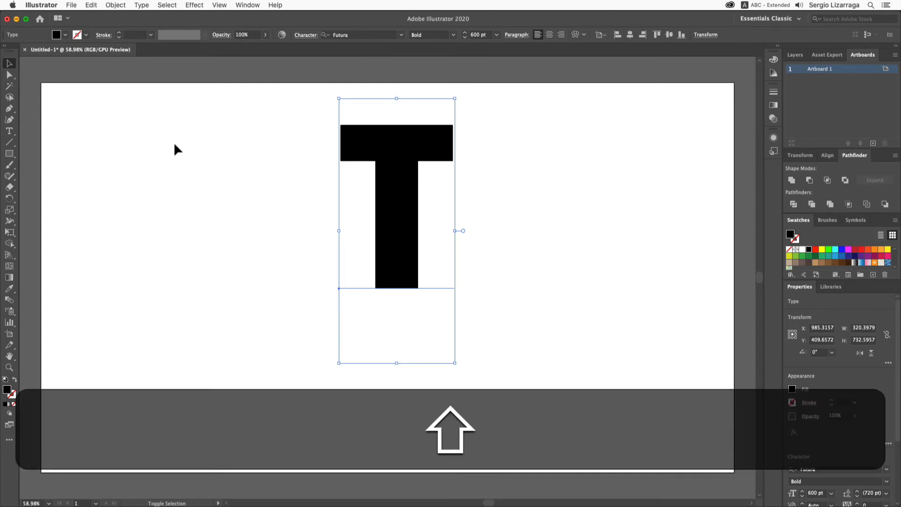
key(shift+super+o)
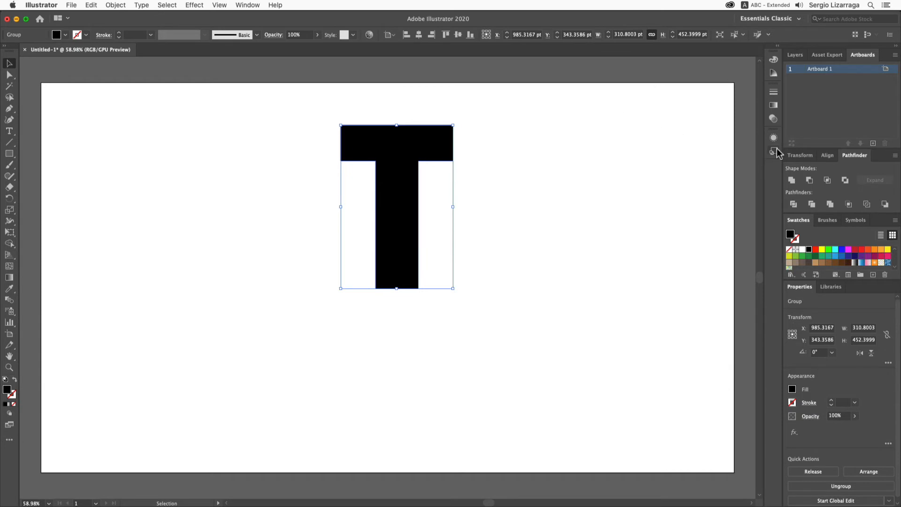
- Align the outlined T to the artboard, centring it horizontally and vertically
click(828, 155)
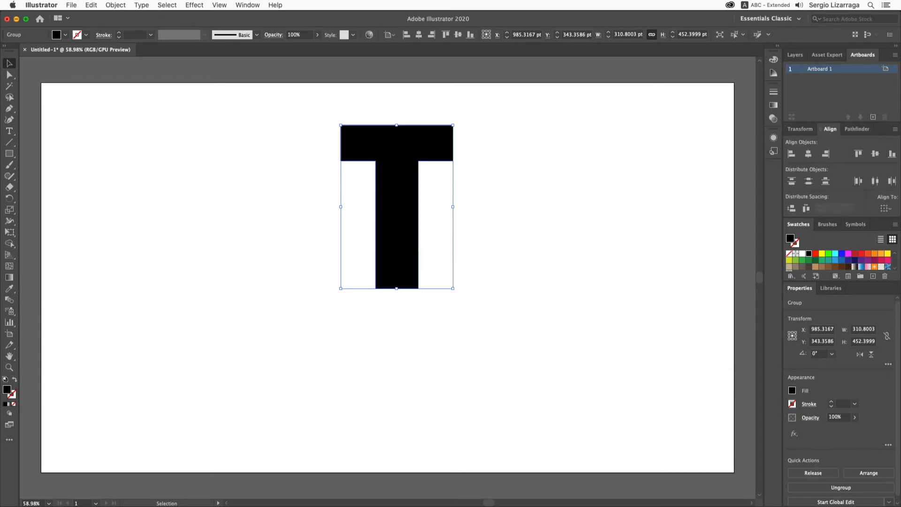
click(889, 210)
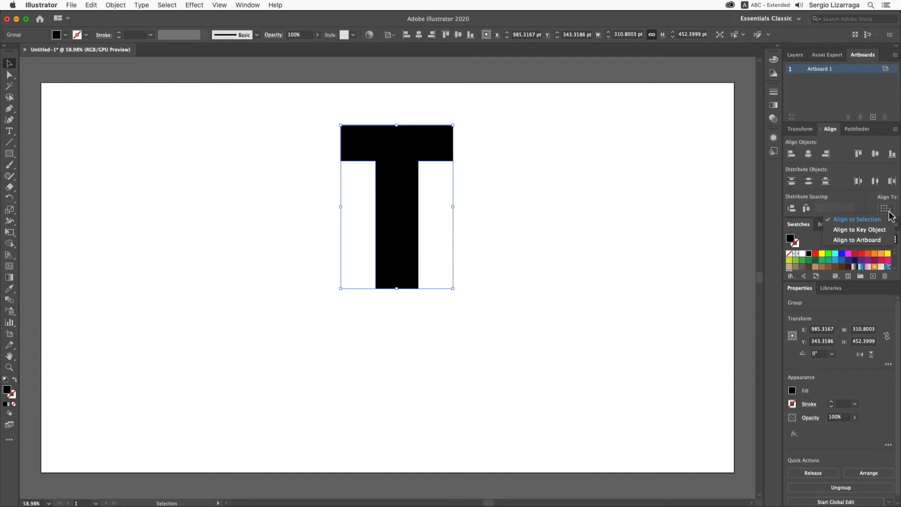
click(874, 240)
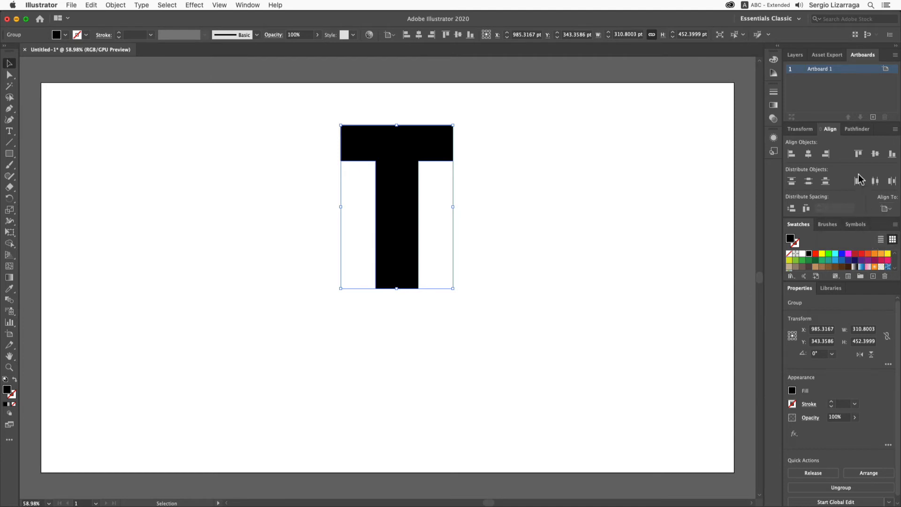
click(808, 155)
click(875, 154)
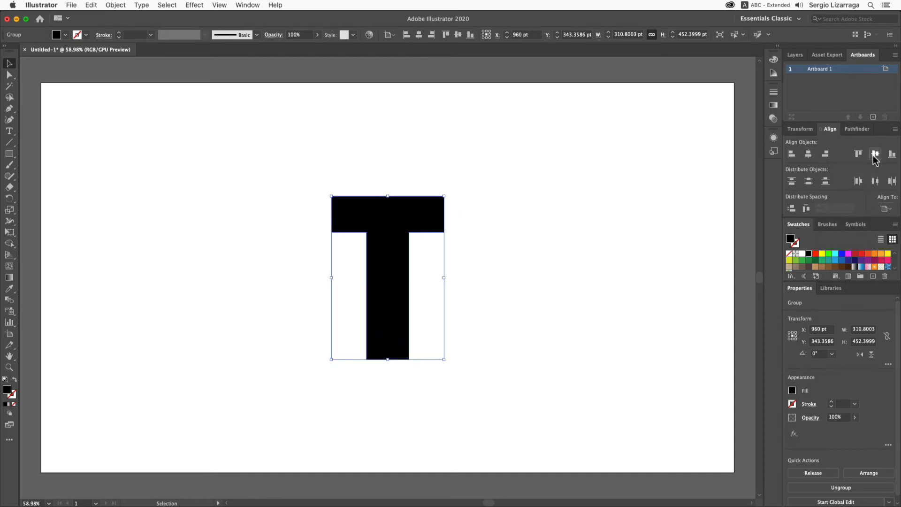
- Rotate the outlined T by -45 degrees
click(221, 291)
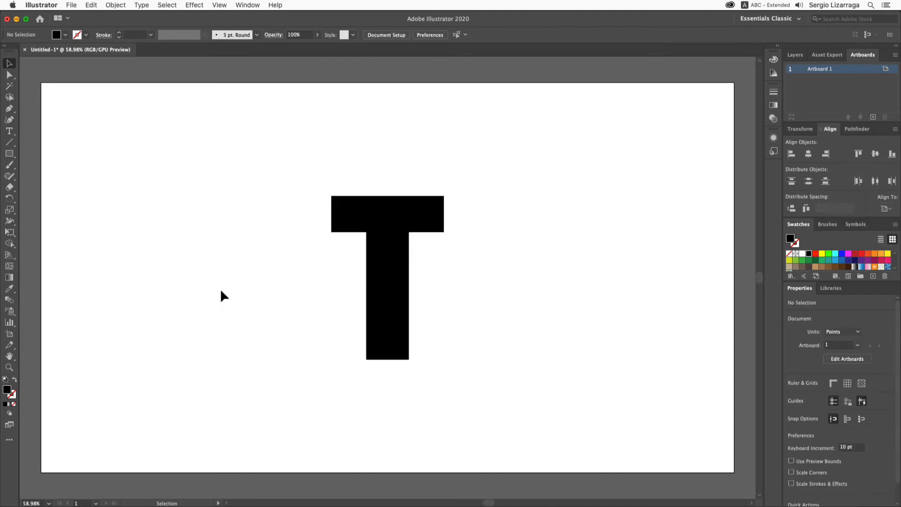
click(396, 276)
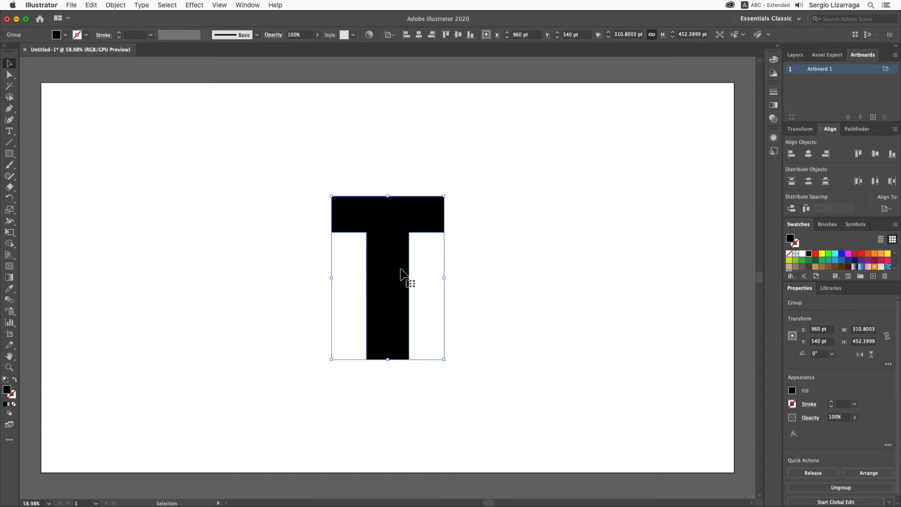
double_click(10, 198)
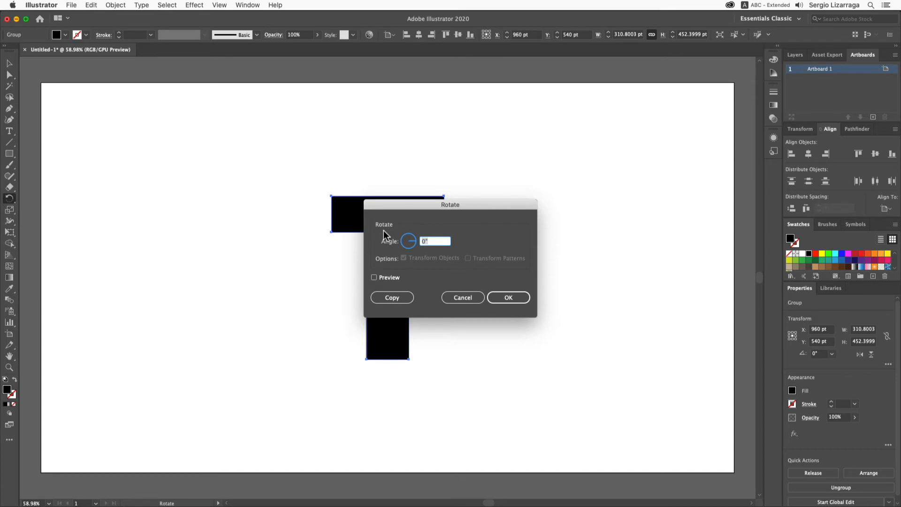
text(-45)
key(Return)
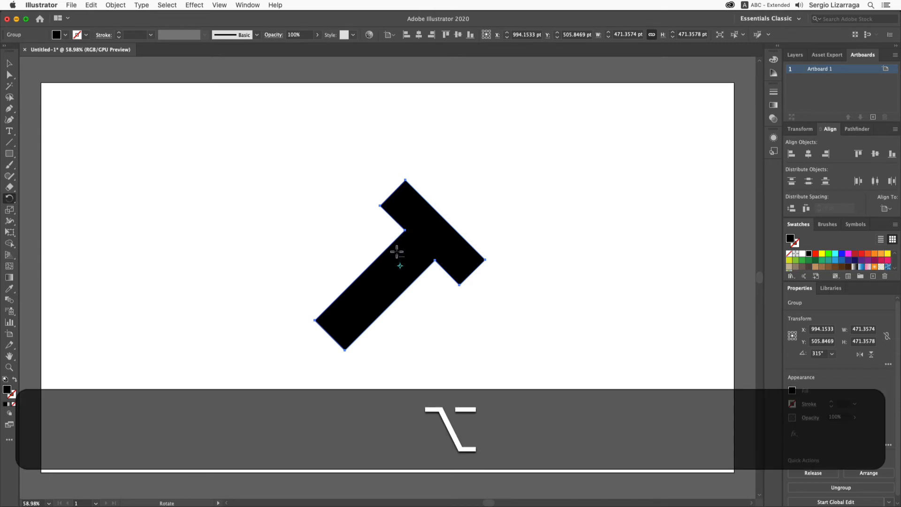
- Duplicate the rotated T and place the copy near the artboard's upper-left corner
click(8, 63)
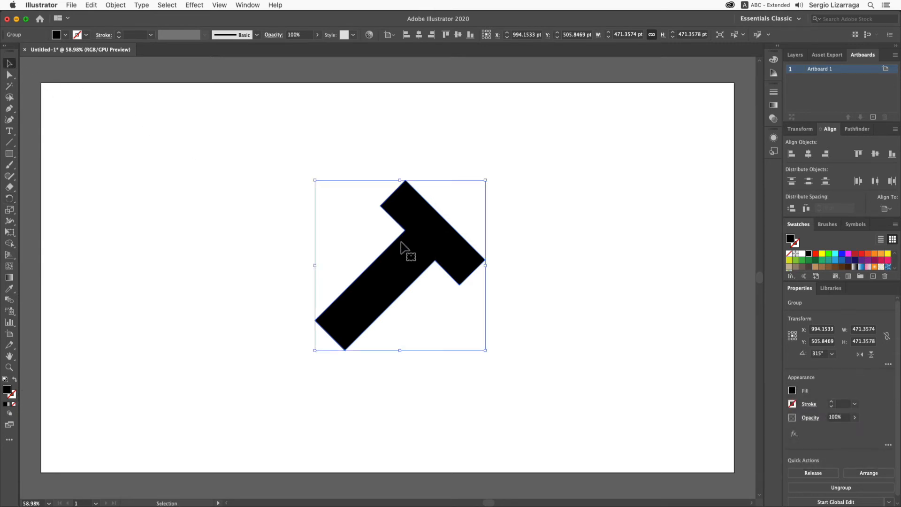
drag(406, 257, 145, 184)
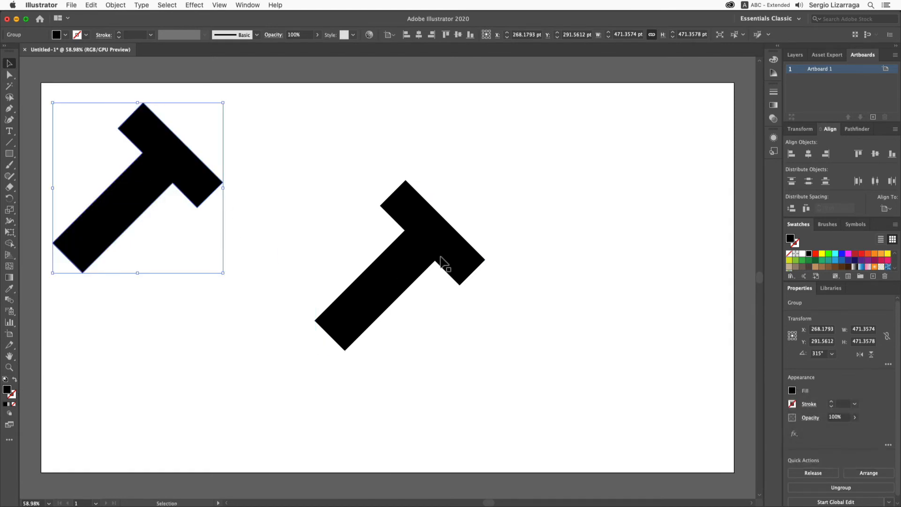
- Copy the central T with the Move command, offset 50 pt at a 90° angle
click(438, 260)
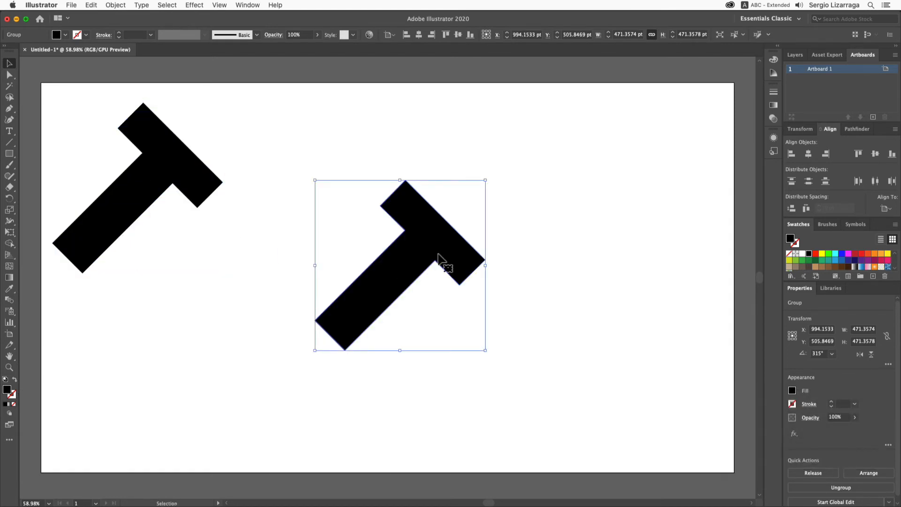
double_click(9, 64)
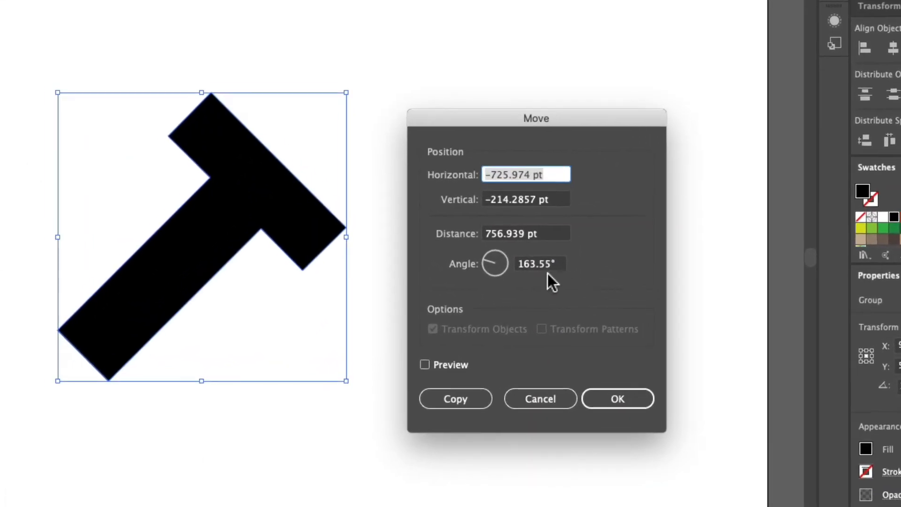
click(486, 261)
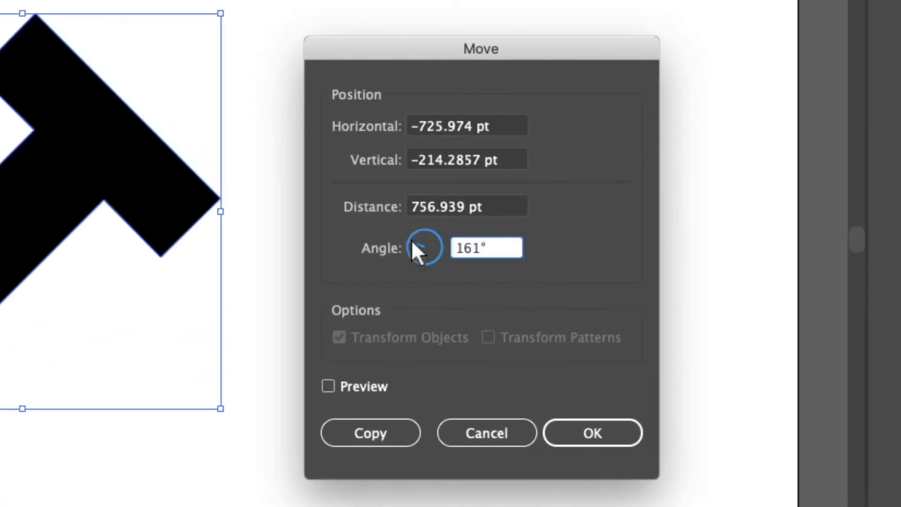
drag(413, 242, 425, 210)
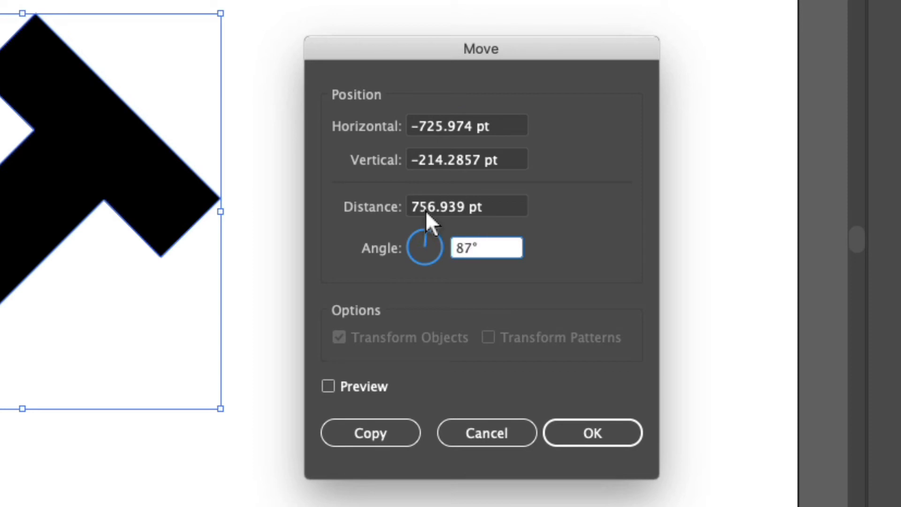
double_click(457, 249)
text(90)
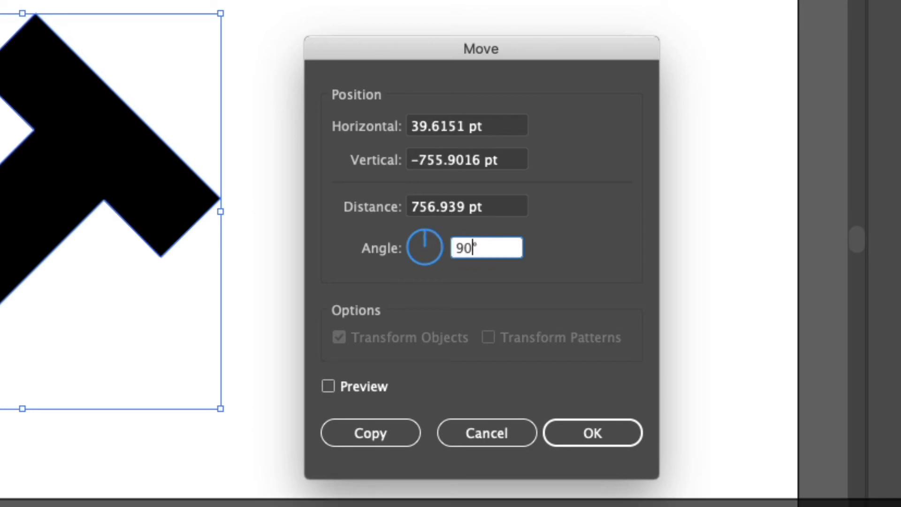
double_click(436, 204)
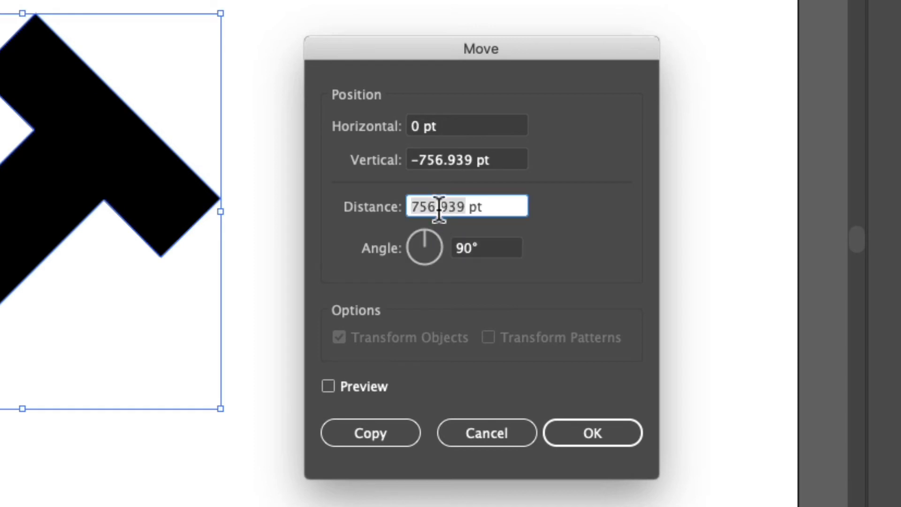
text(50)
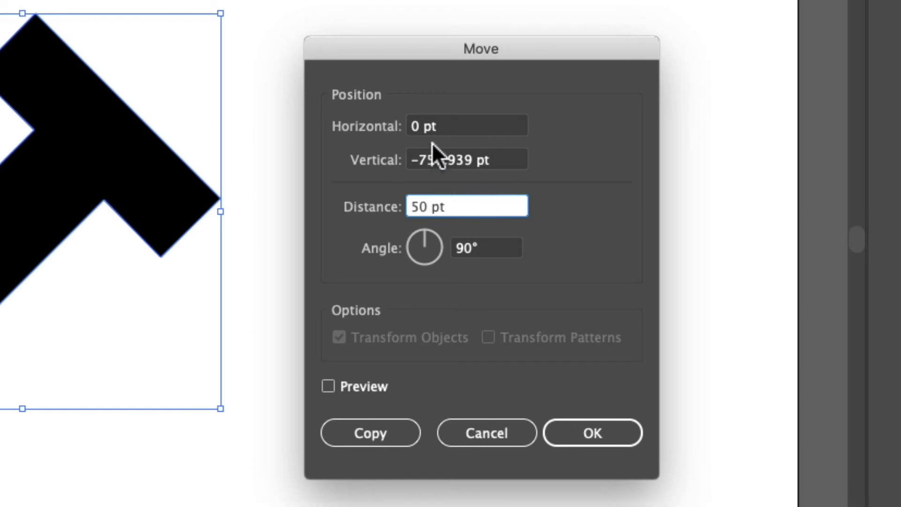
double_click(425, 159)
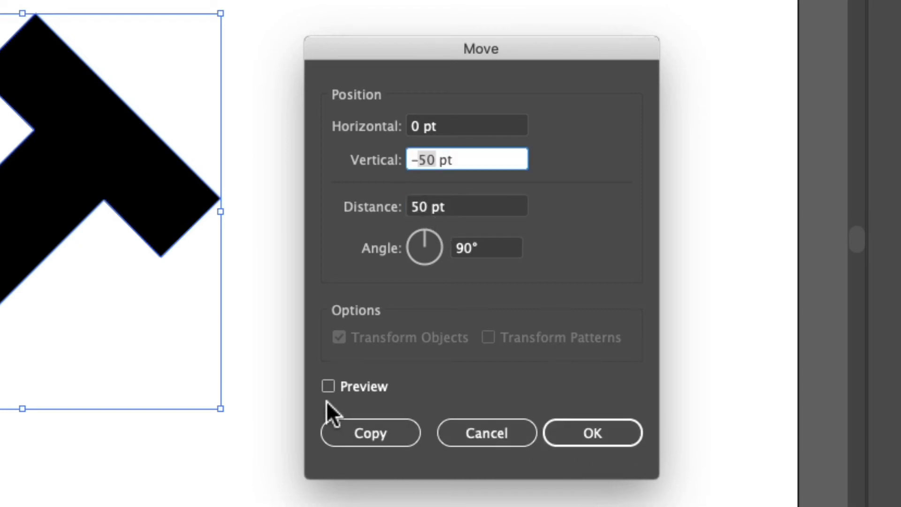
click(327, 386)
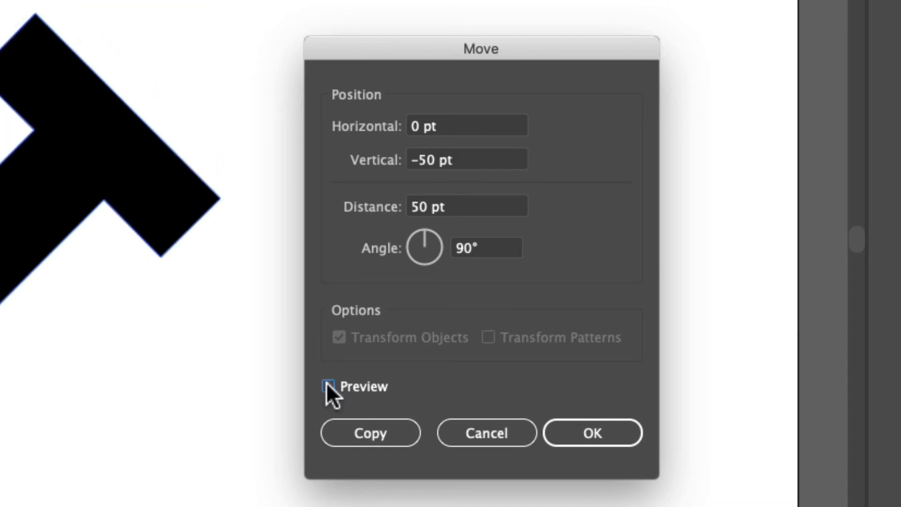
click(328, 386)
click(371, 431)
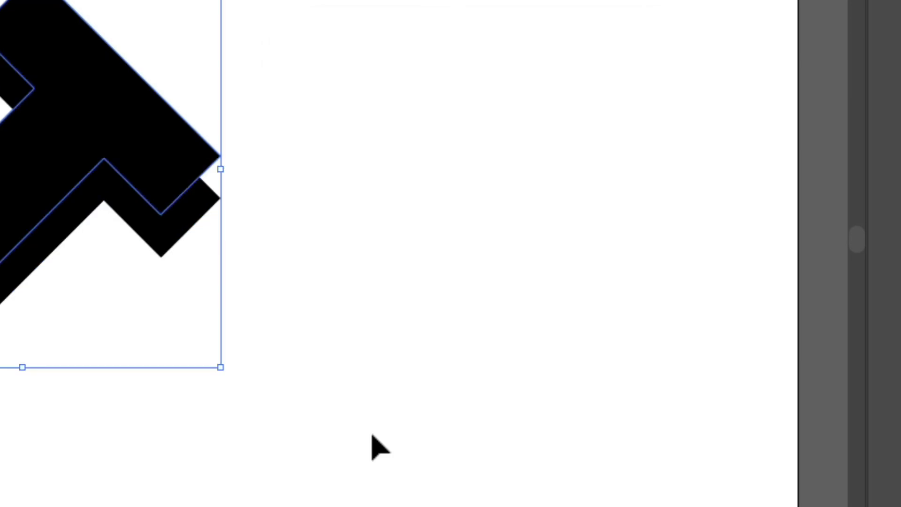
- Select both overlapping central Ts and subtract the front one with Minus Front to form the shadow
click(60, 495)
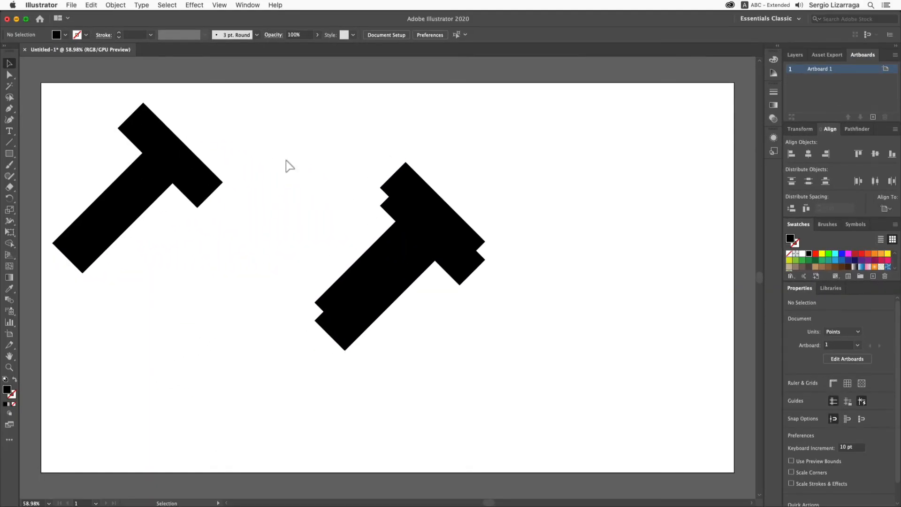
drag(270, 144, 520, 386)
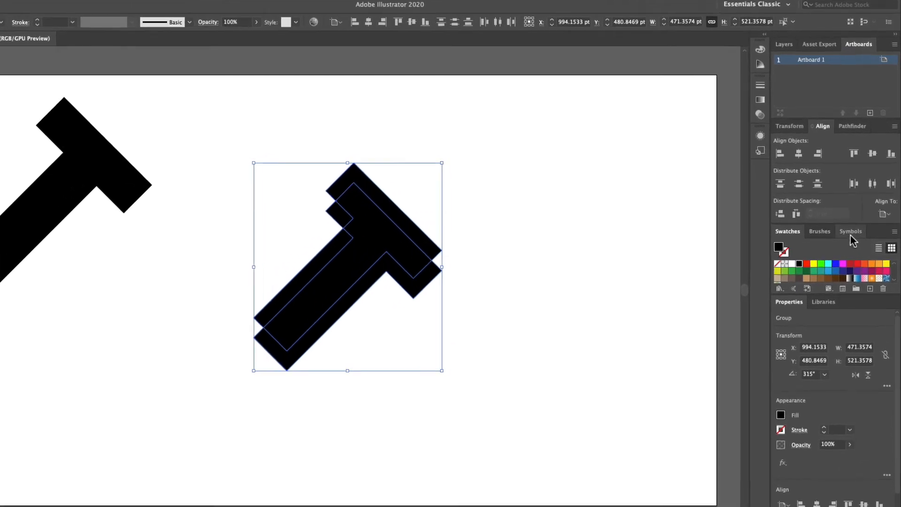
click(820, 114)
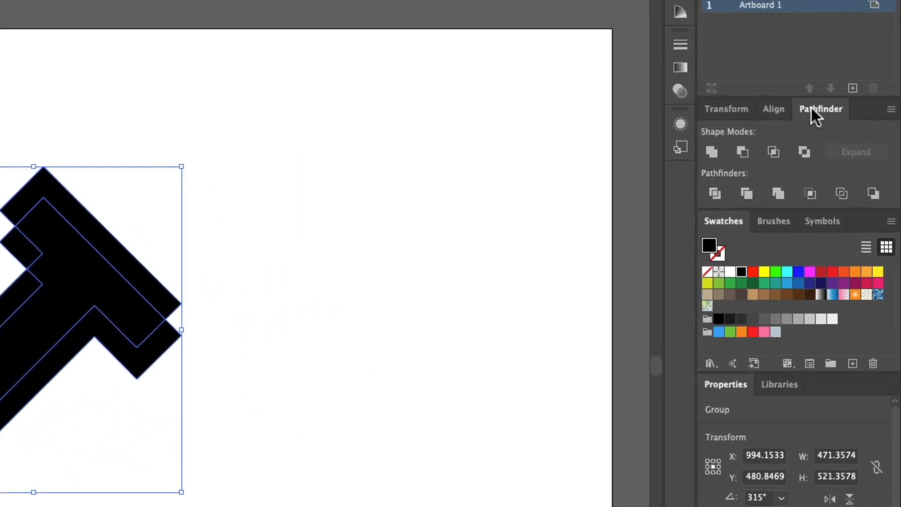
click(735, 152)
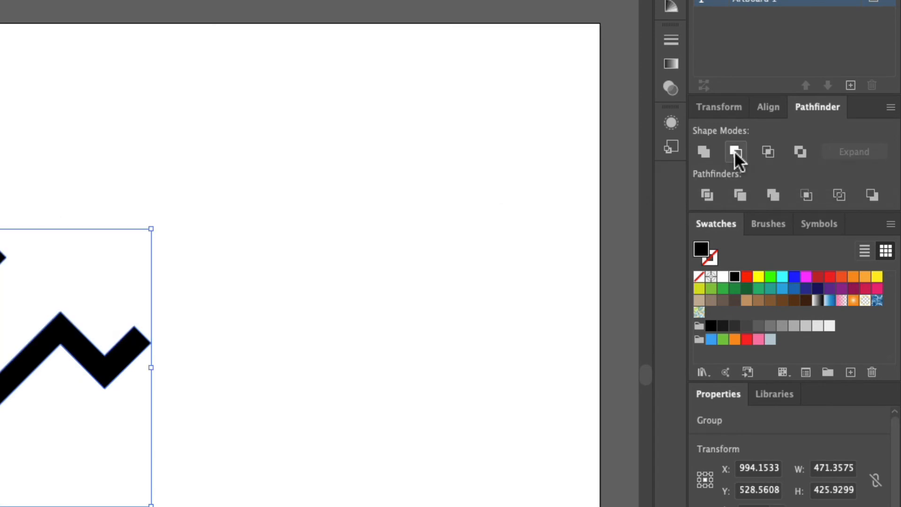
click(306, 425)
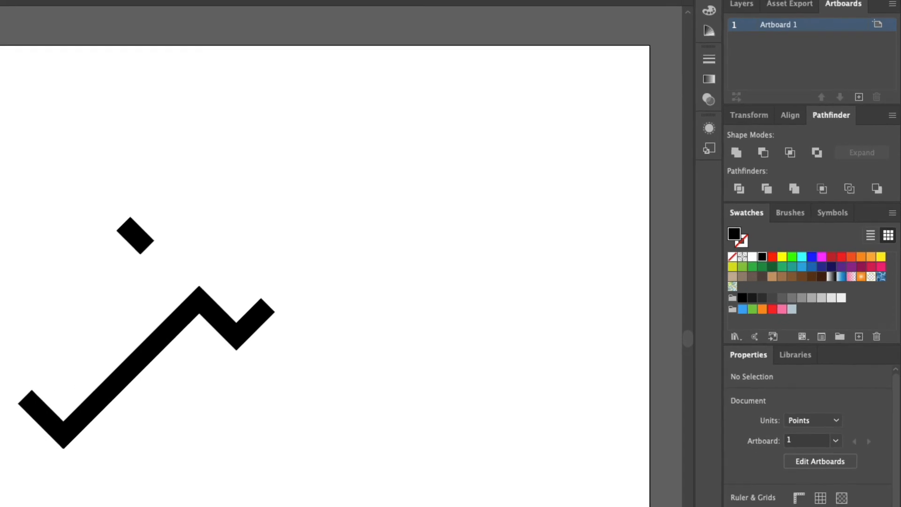
- Fill the upper-left T copy with cyan
click(26, 210)
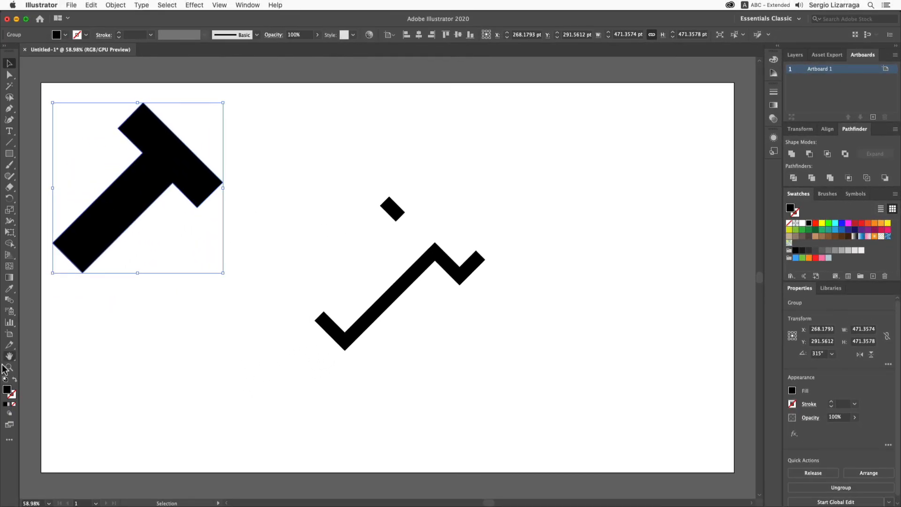
click(835, 223)
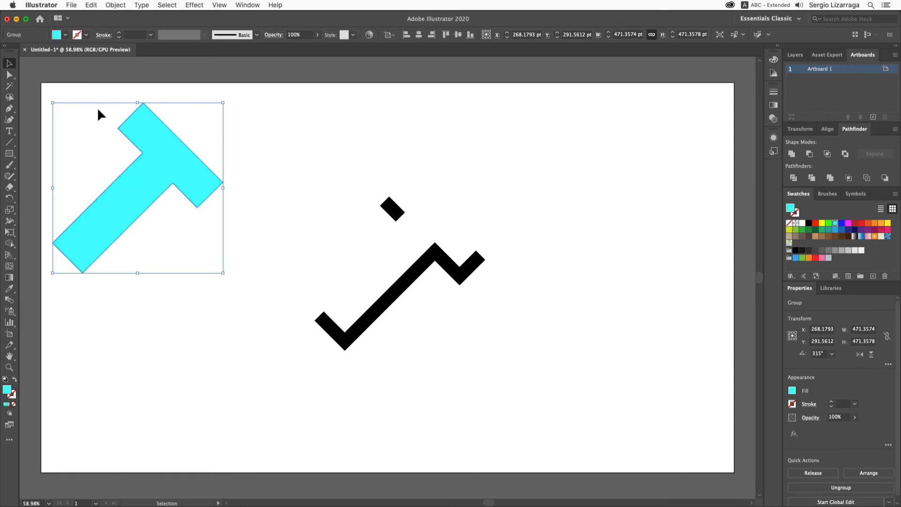
click(262, 176)
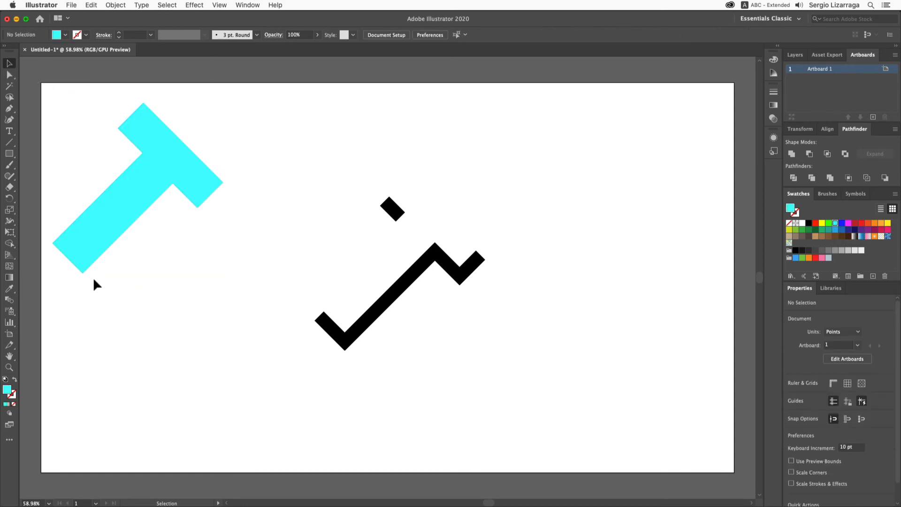
- Move the cyan T onto the shadow, snapping its lower corner to the shadow's matching corner
drag(91, 237, 256, 220)
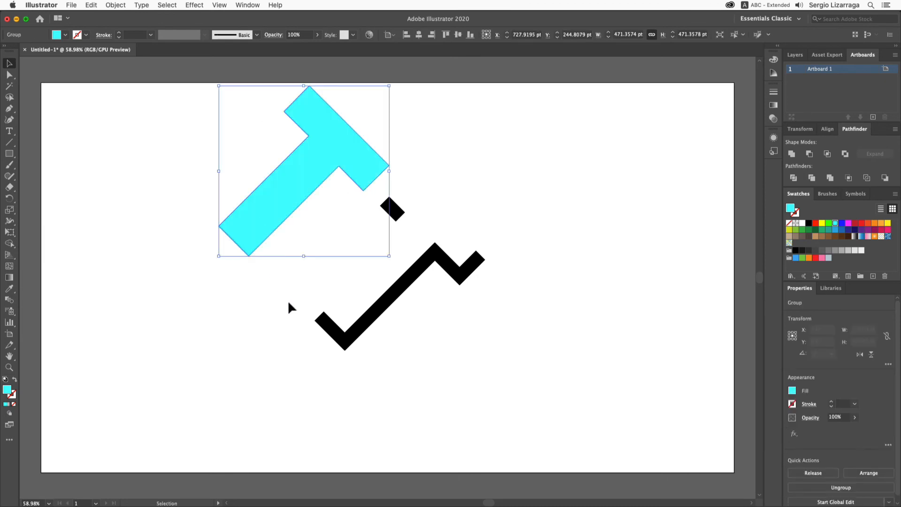
click(11, 75)
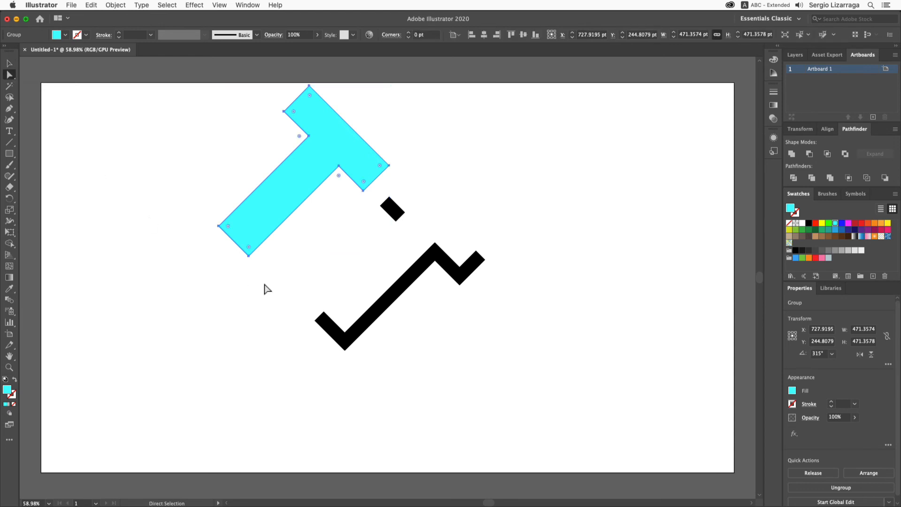
drag(249, 257, 345, 338)
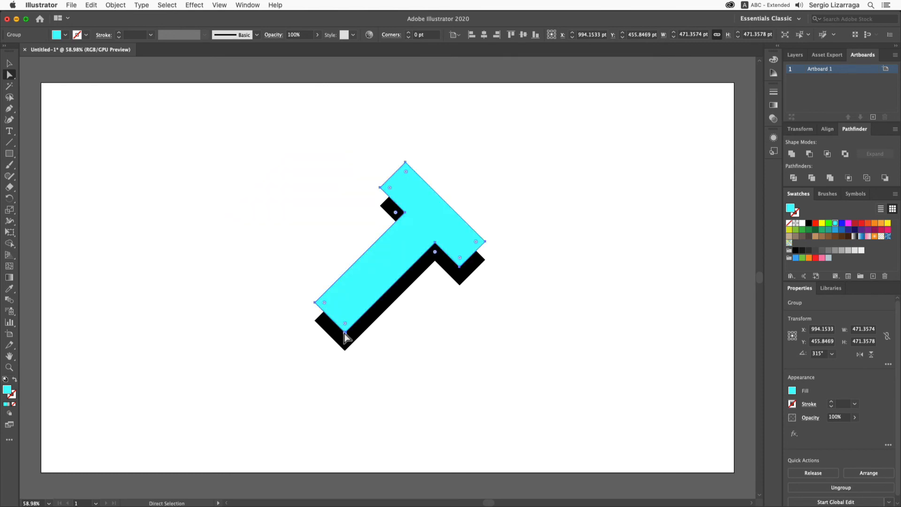
click(496, 352)
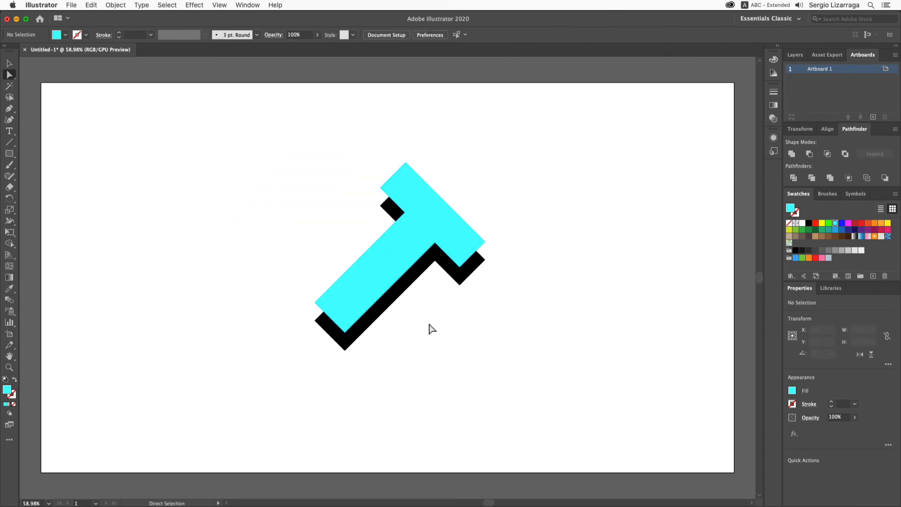
- Fill the front T with red
click(429, 243)
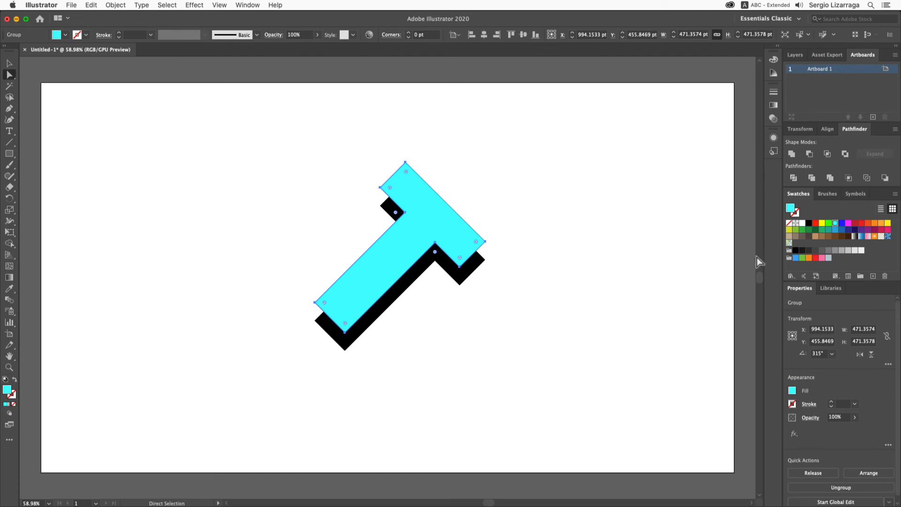
click(816, 223)
click(621, 280)
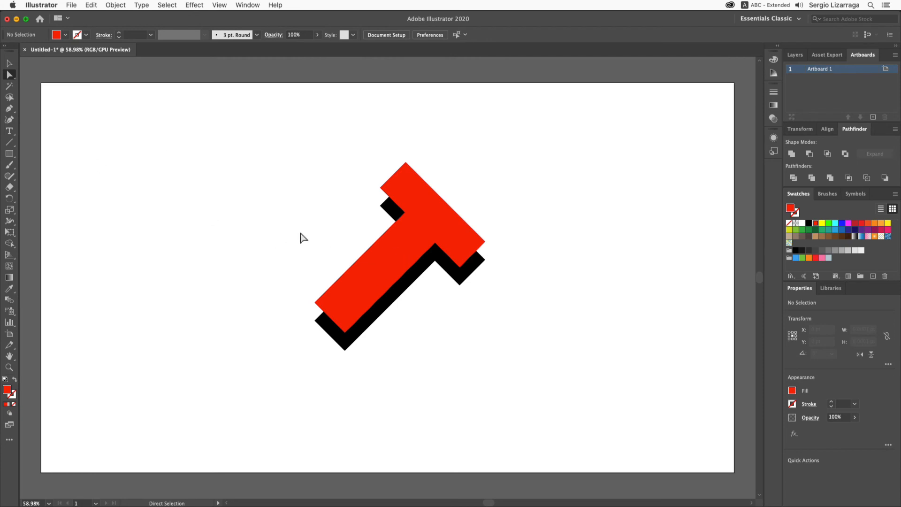
- Select the shadow pieces around the red T and send them to the back
click(389, 198)
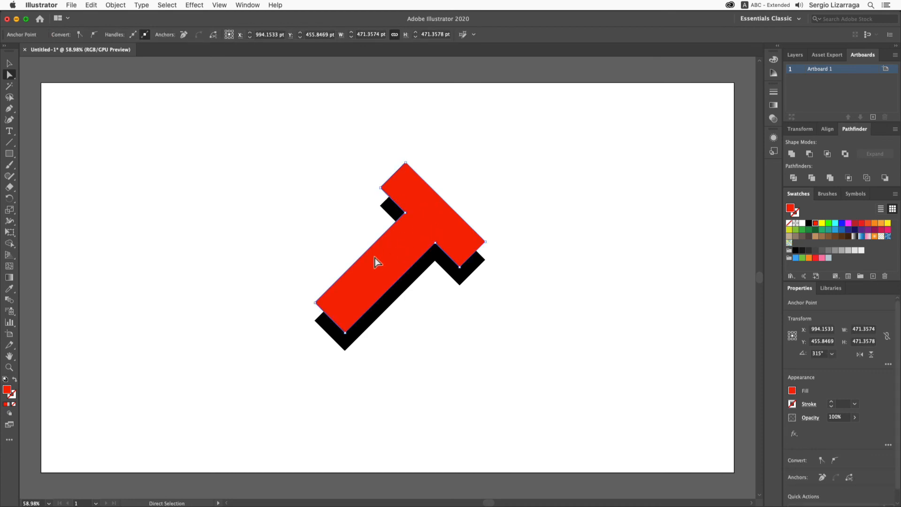
key(shift)
shift+super+click(440, 243)
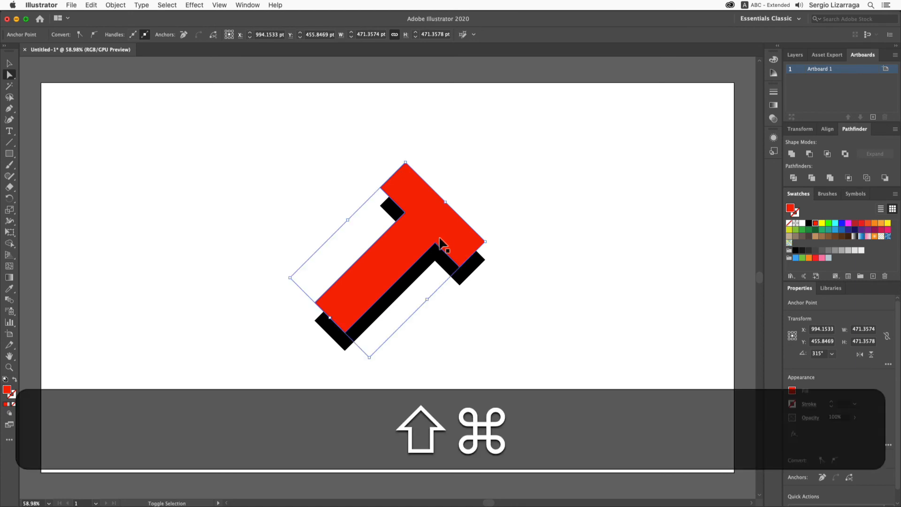
key(shift+super+bracketleft)
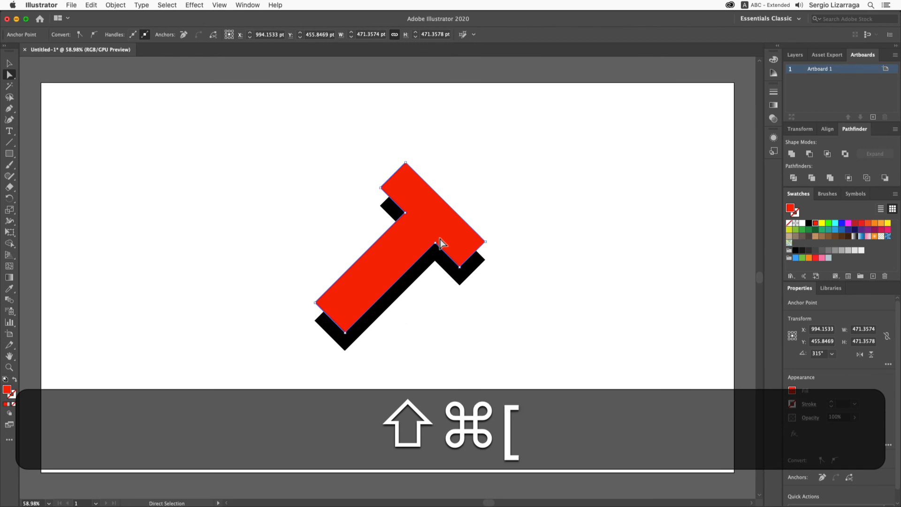
click(282, 207)
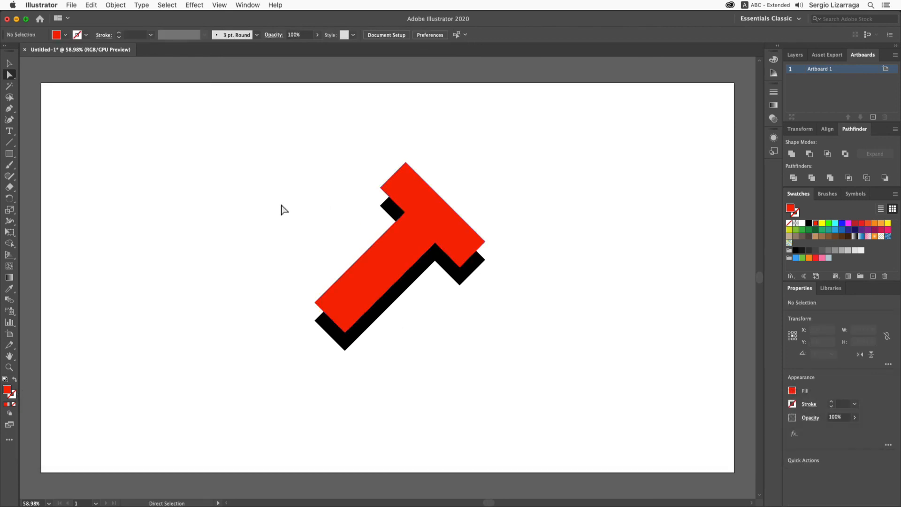
- Try to send the selected red T group to the back
click(389, 202)
click(389, 199)
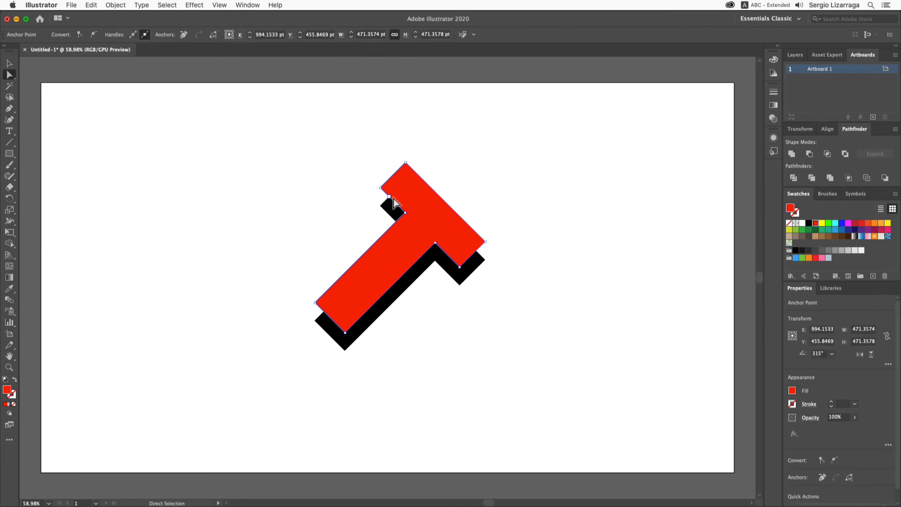
click(411, 195)
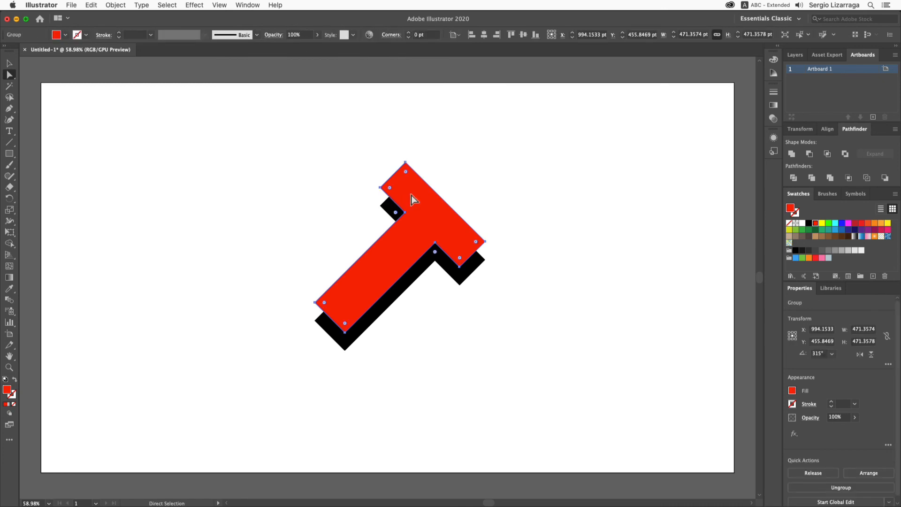
key(shift+super)
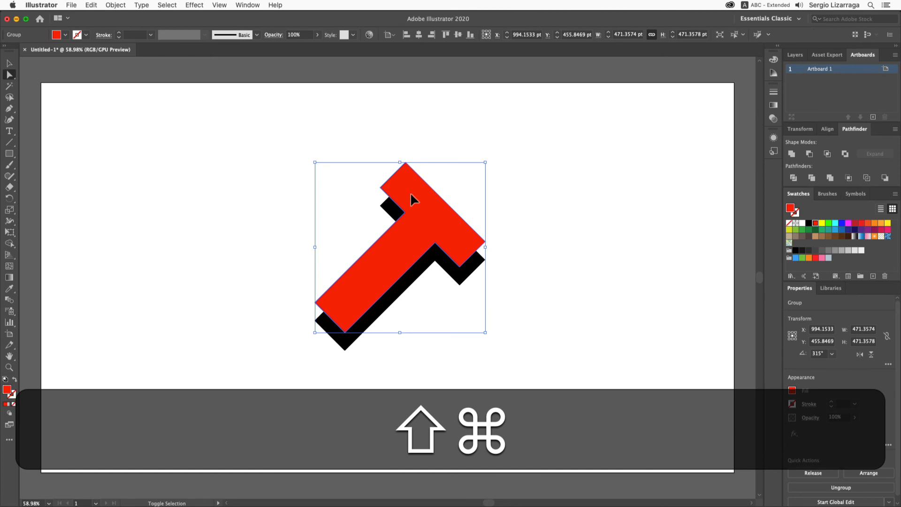
key(shift+super+bracketleft)
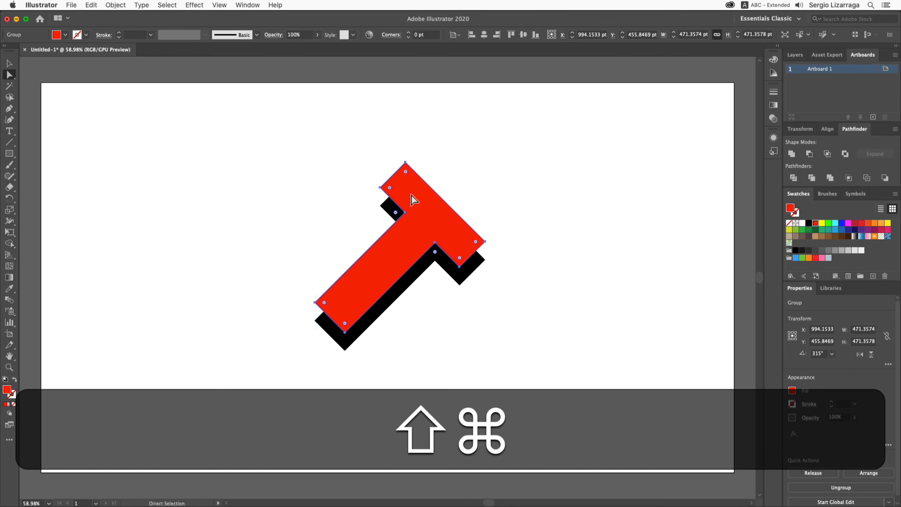
click(332, 211)
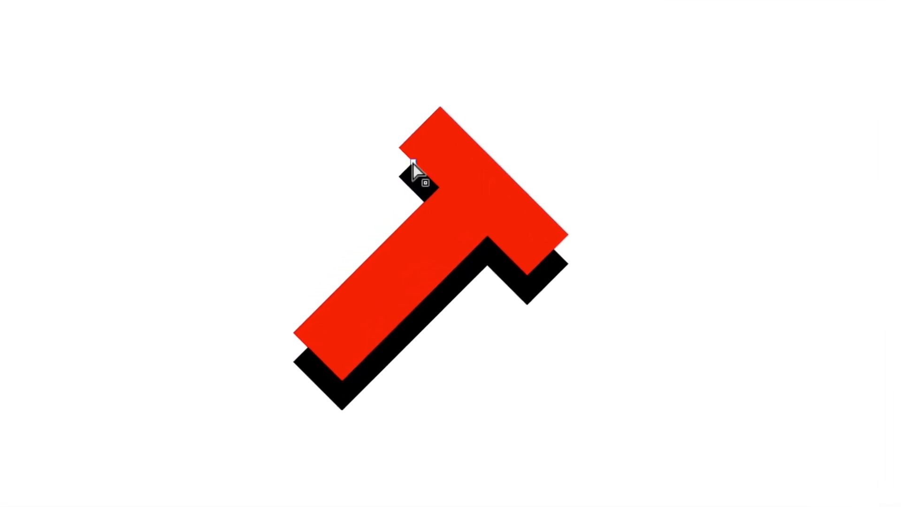
- Drag the anchor points of the upper-left shadow piece so it meets the red T's upper-left edge
drag(413, 162, 397, 151)
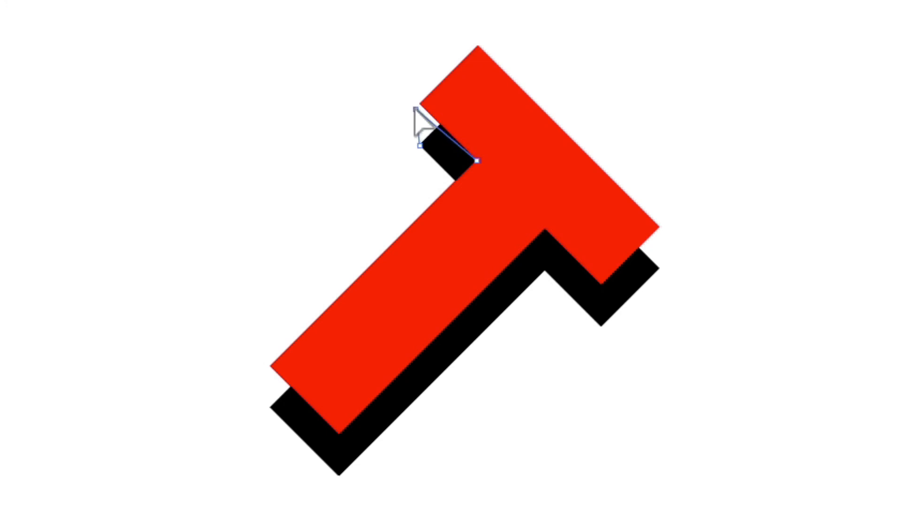
drag(414, 108, 420, 103)
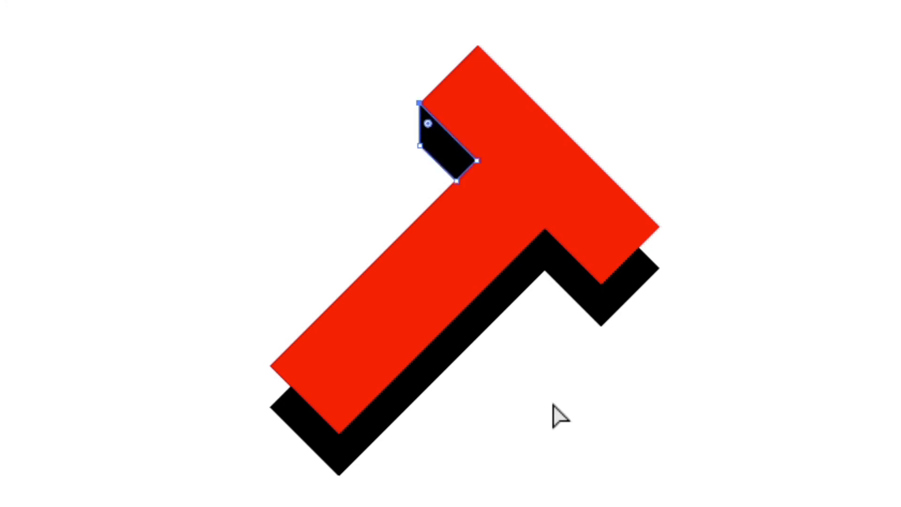
click(558, 428)
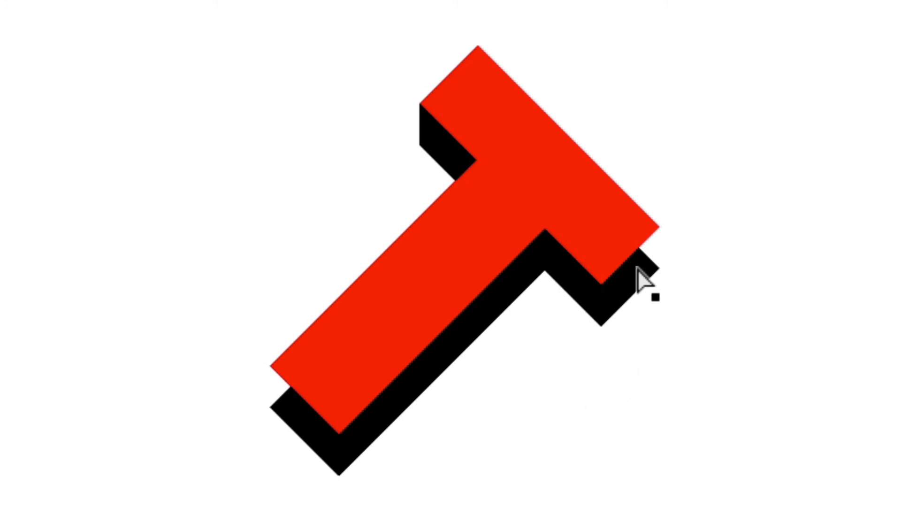
- Snap the main shadow's right and lower-left corner anchors onto the red T's matching corners
click(638, 249)
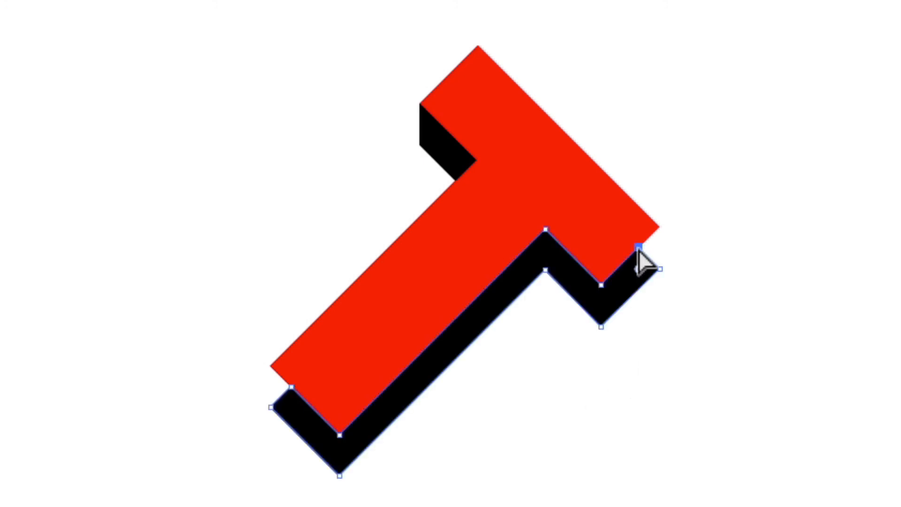
drag(638, 250, 661, 228)
drag(661, 230, 659, 229)
click(768, 414)
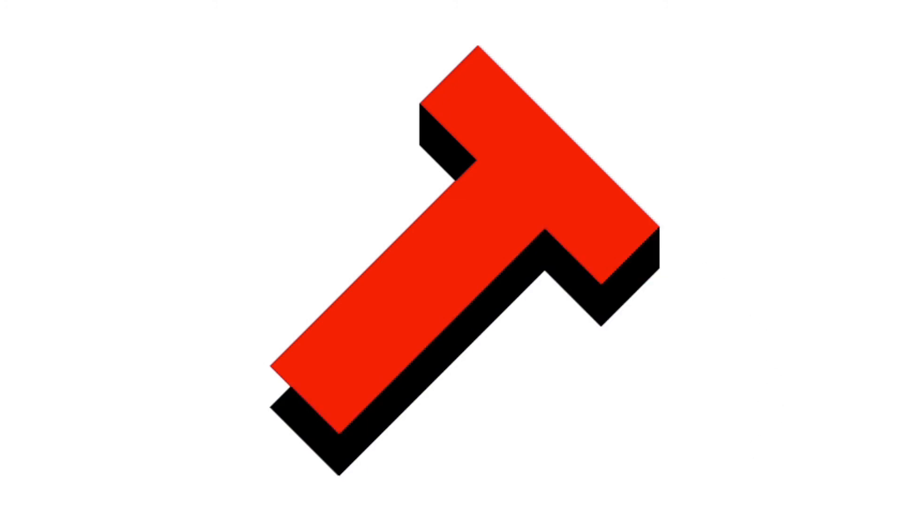
drag(291, 389, 271, 367)
key(ctrl+shift+a)
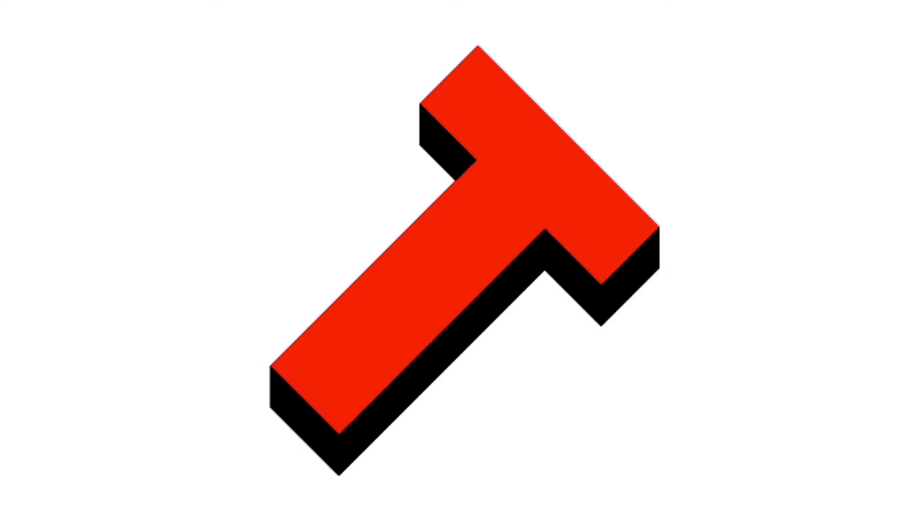
- Drag the red T off the shadow pieces toward the upper-left of the artboard
drag(117, 45, 723, 480)
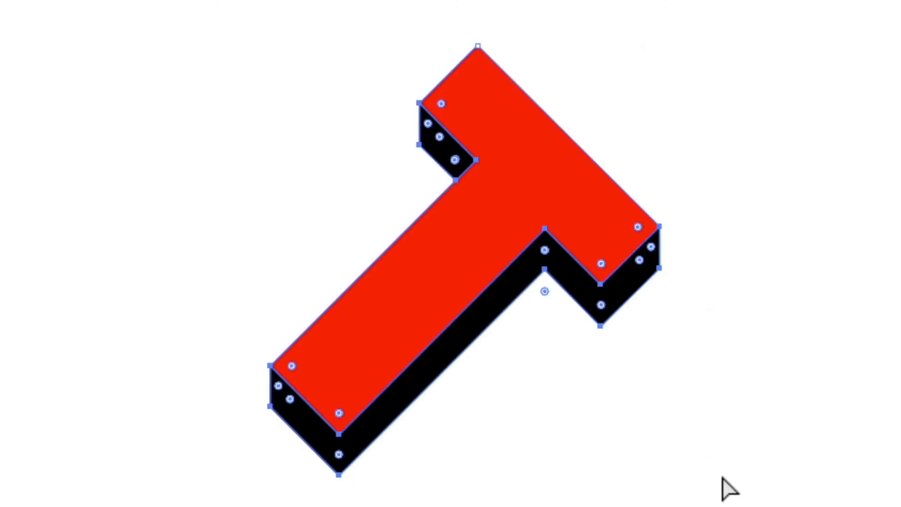
click(723, 479)
drag(133, 2, 508, 345)
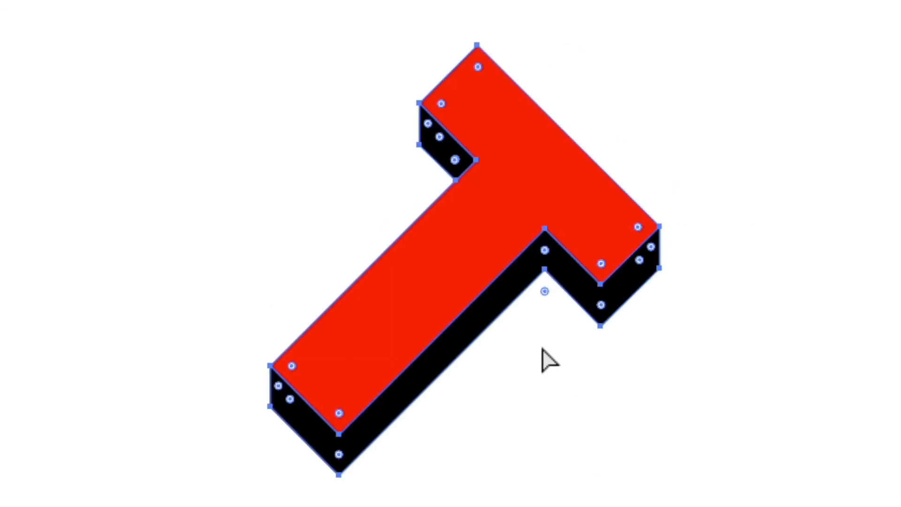
click(529, 436)
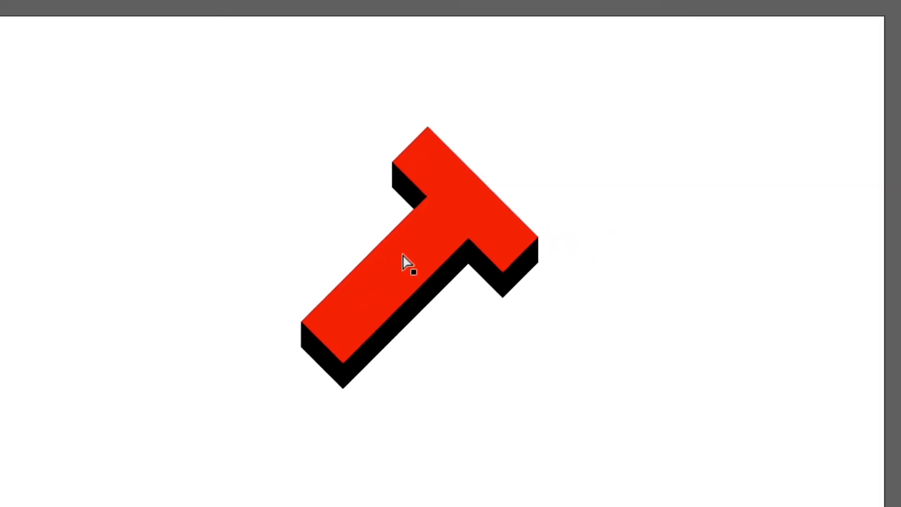
drag(371, 244, 100, 200)
click(606, 431)
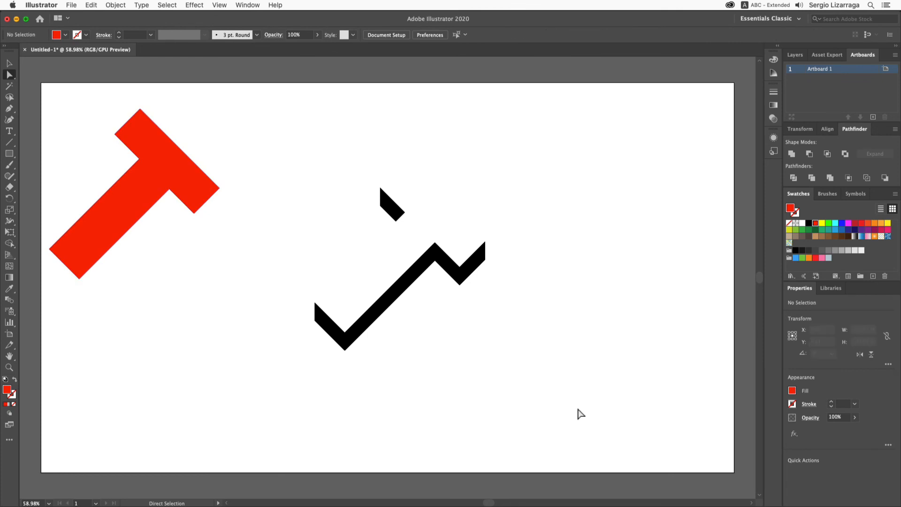